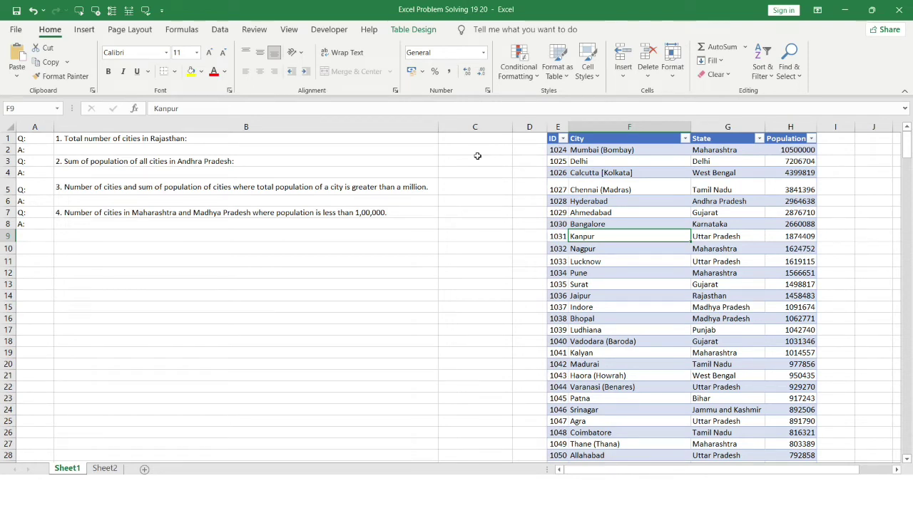
- Review the question list and the table's ID, City, State and Population columns
{"action": "left_click", "coordinate": [367, 149]}
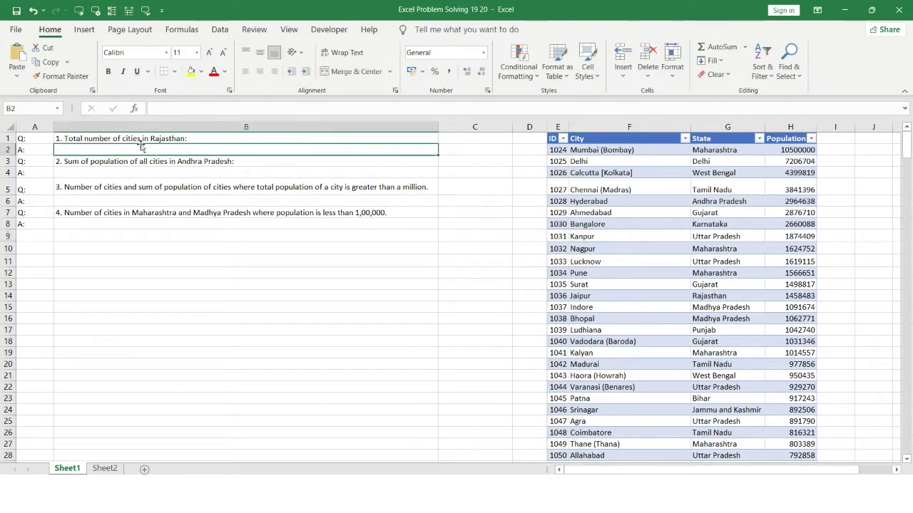
{"action": "left_click_drag", "start_coordinate": [137, 135], "coordinate": [140, 238]}
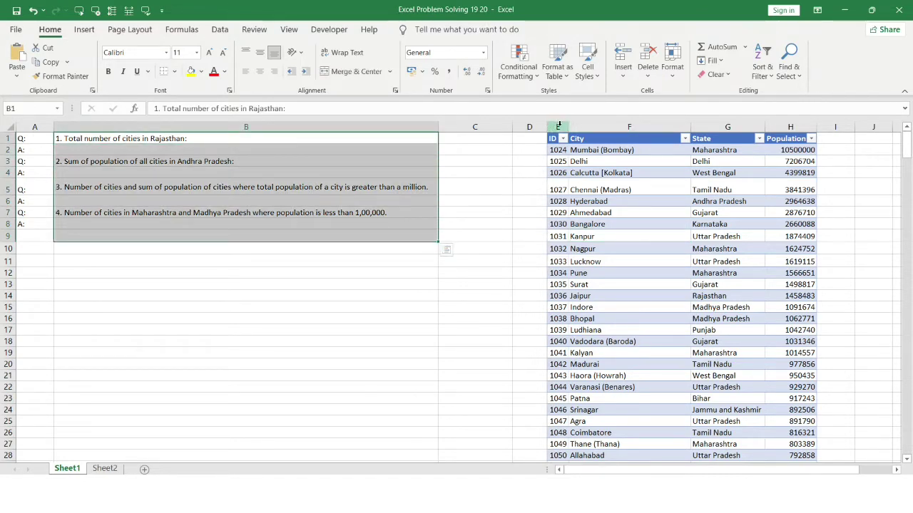
{"action": "left_click_drag", "start_coordinate": [552, 126], "coordinate": [713, 136]}
{"action": "left_click", "coordinate": [836, 172]}
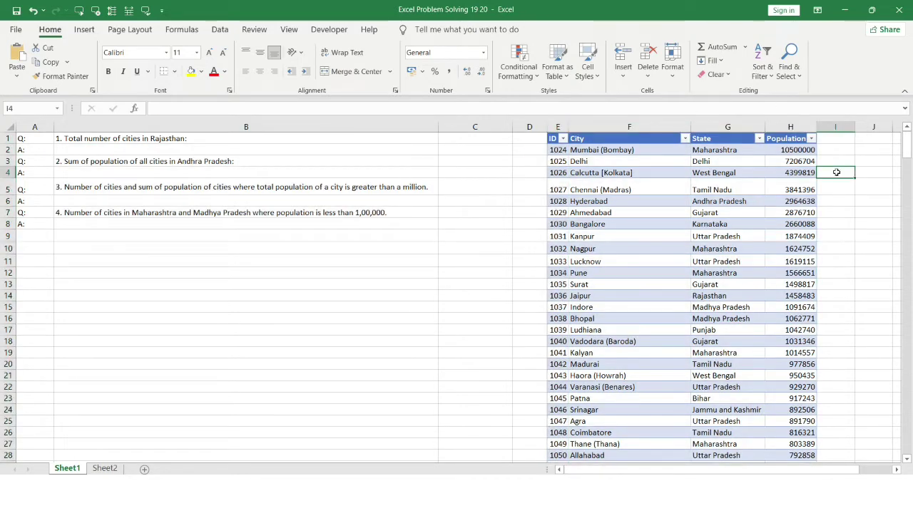
{"action": "left_click", "coordinate": [554, 126]}
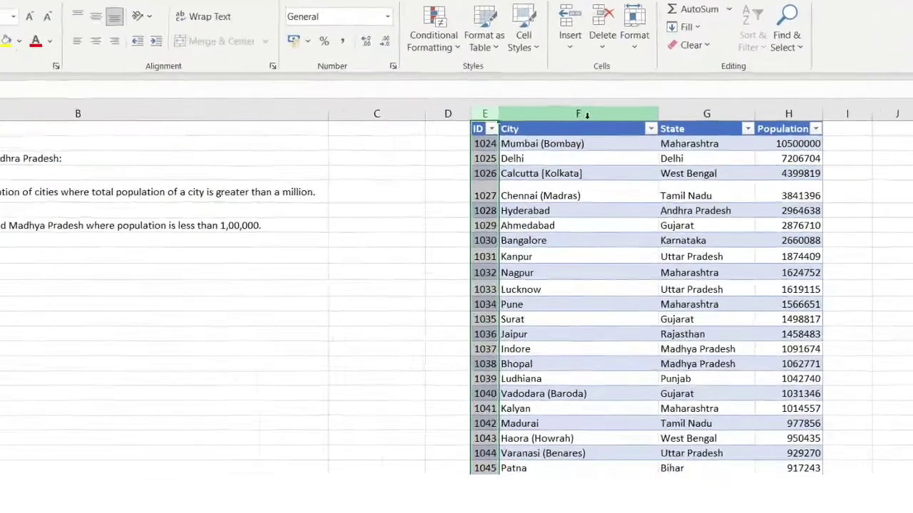
{"action": "left_click", "coordinate": [593, 116]}
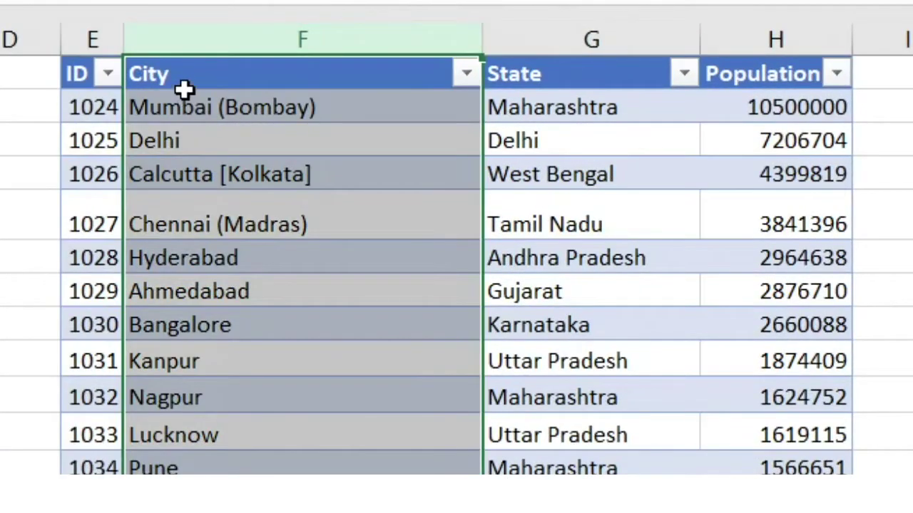
{"action": "left_click", "coordinate": [617, 20]}
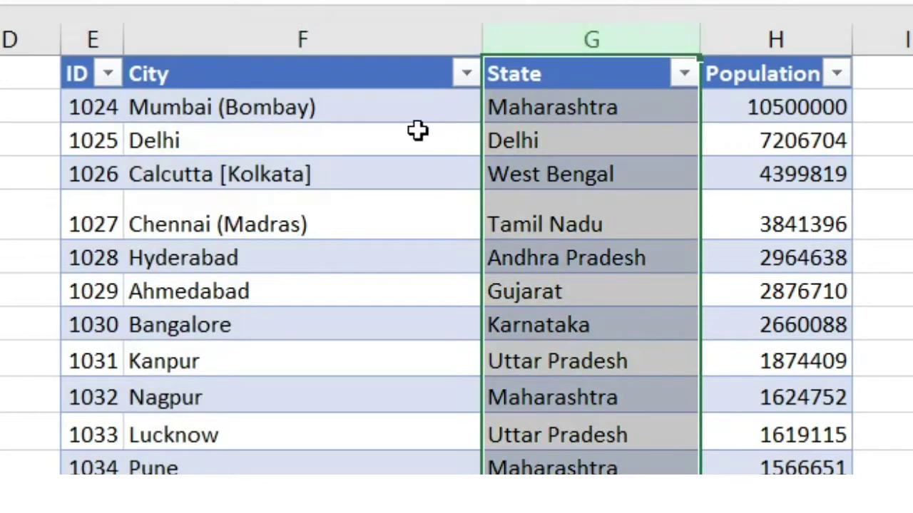
{"action": "left_click", "coordinate": [295, 112]}
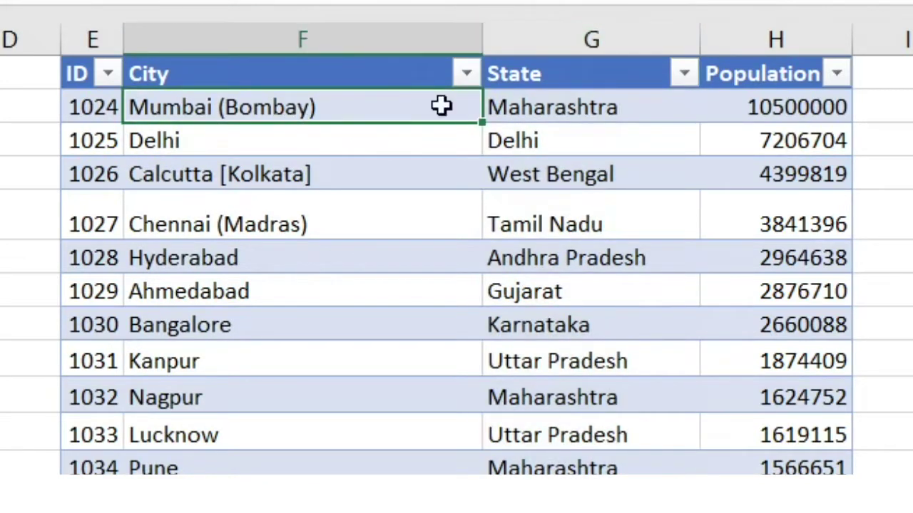
{"action": "left_click_drag", "start_coordinate": [440, 106], "coordinate": [627, 127]}
{"action": "left_click_drag", "start_coordinate": [396, 108], "coordinate": [488, 451]}
{"action": "left_click", "coordinate": [773, 34]}
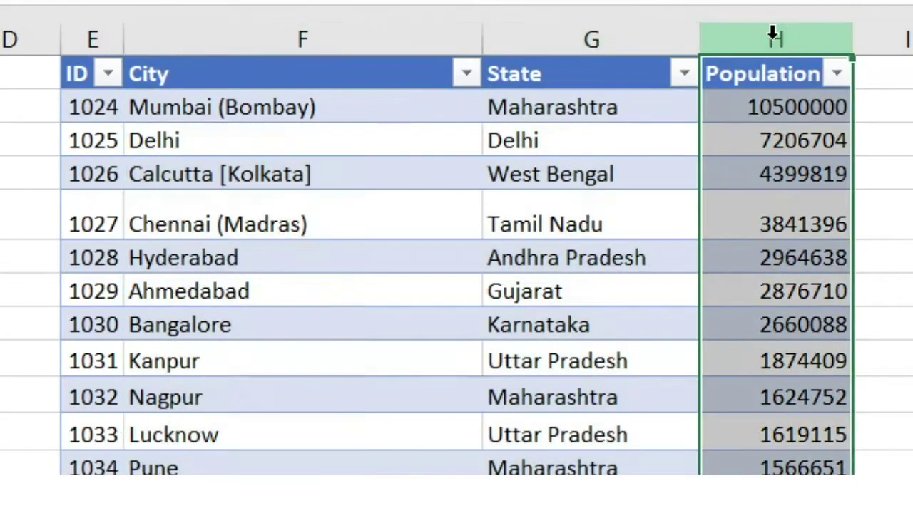
{"action": "left_click", "coordinate": [882, 214]}
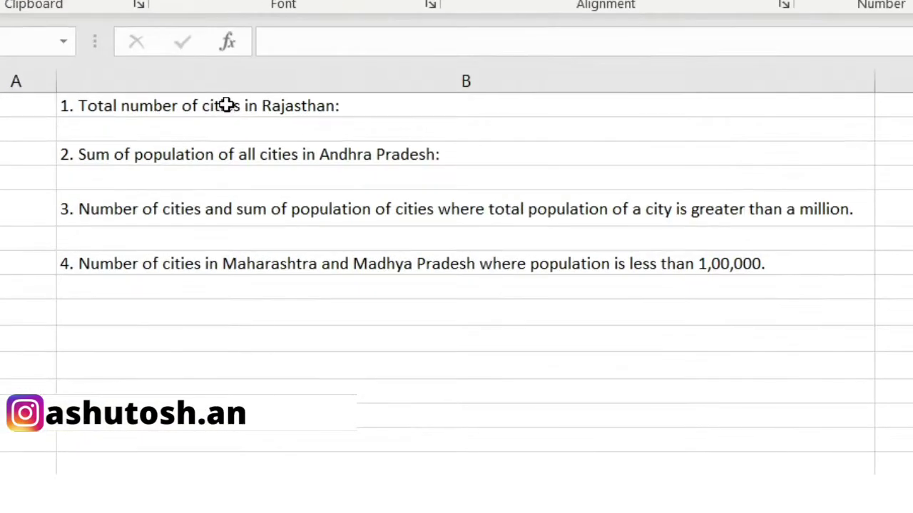
- Revisit question 1 in B1 and the City and State columns before answering
{"action": "left_click_drag", "start_coordinate": [227, 105], "coordinate": [271, 301]}
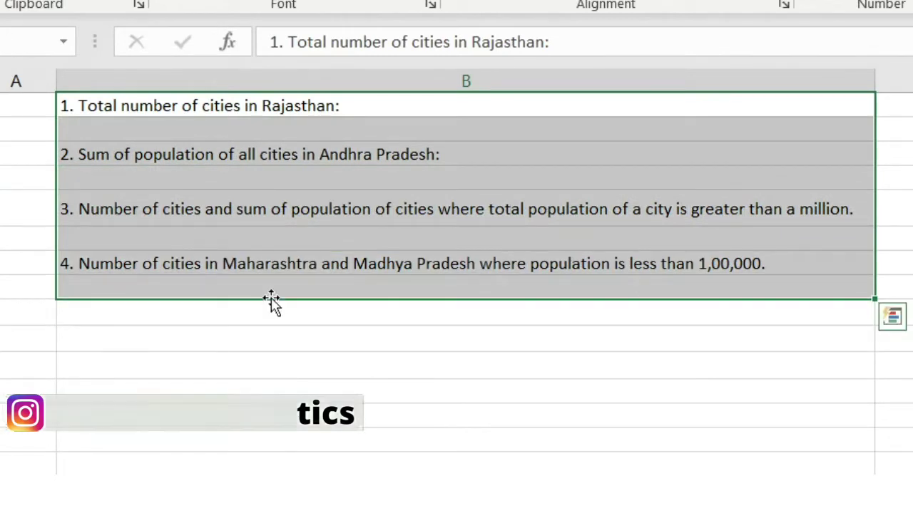
{"action": "left_click", "coordinate": [188, 126]}
{"action": "left_click", "coordinate": [164, 105]}
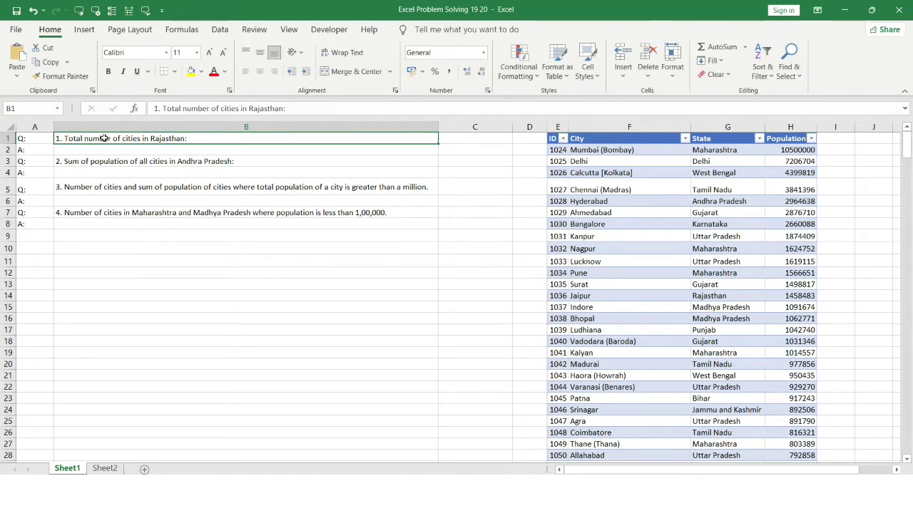
{"action": "left_click_drag", "start_coordinate": [104, 138], "coordinate": [129, 255]}
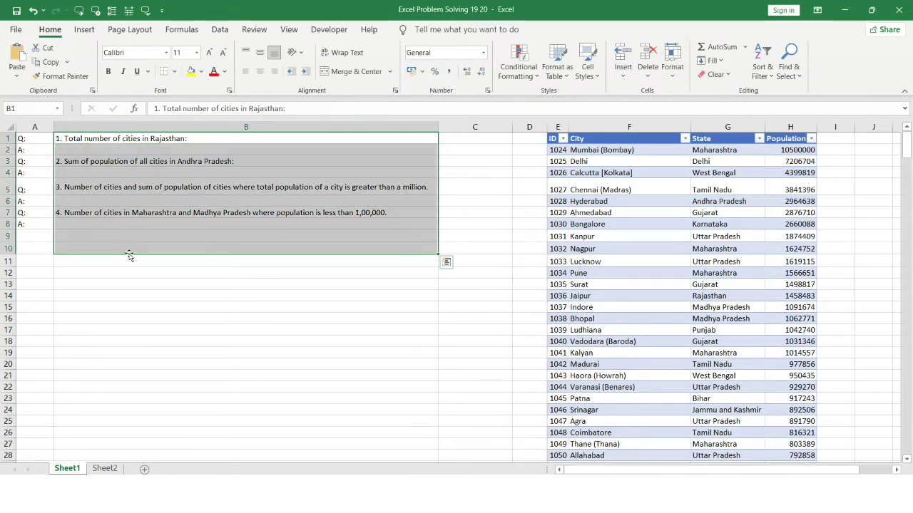
{"action": "left_click", "coordinate": [132, 150]}
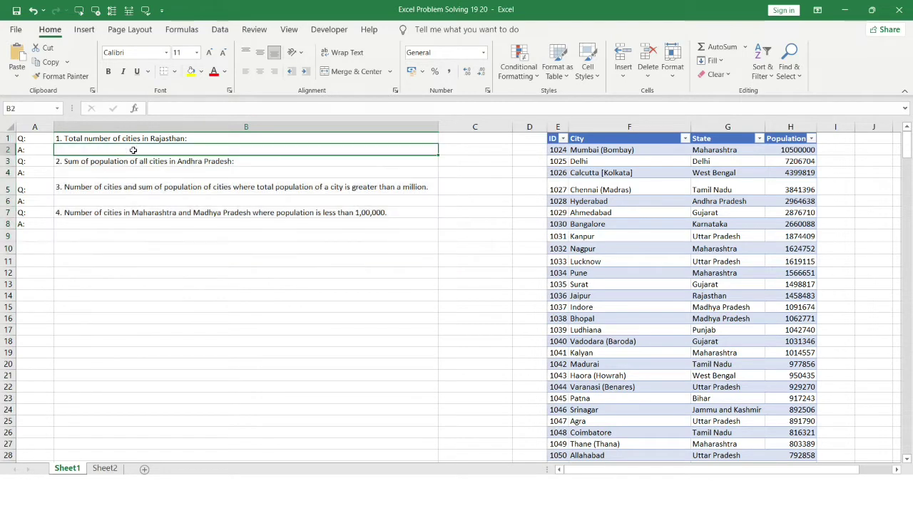
{"action": "left_click", "coordinate": [93, 140]}
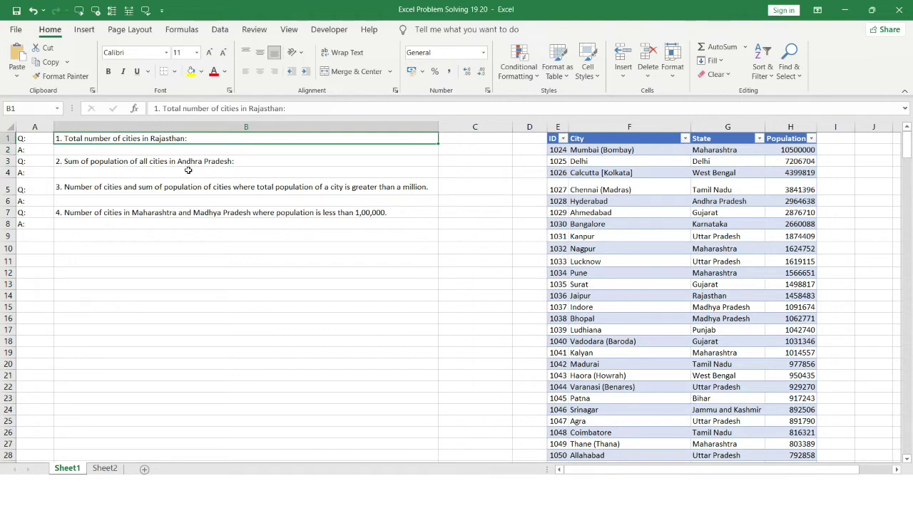
{"action": "left_click", "coordinate": [154, 148]}
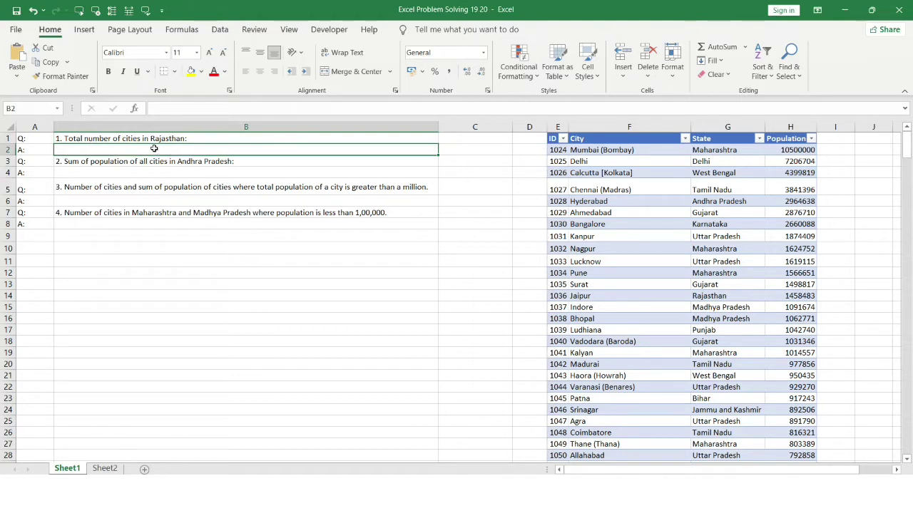
{"action": "left_click", "coordinate": [708, 127]}
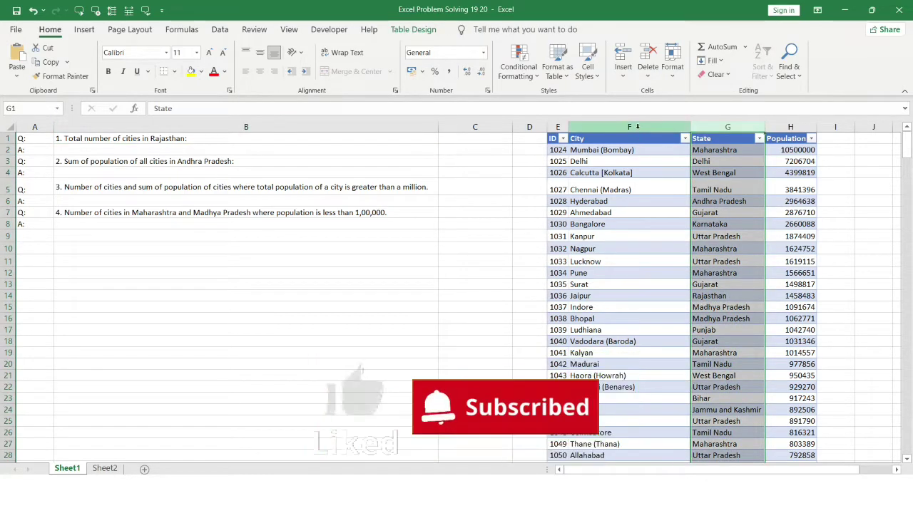
{"action": "left_click", "coordinate": [636, 126]}
{"action": "left_click_drag", "start_coordinate": [637, 127], "coordinate": [725, 125]}
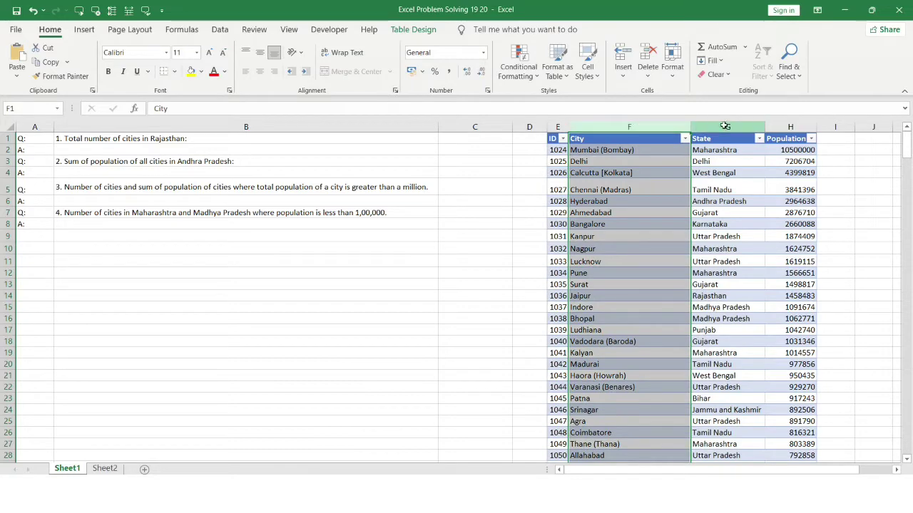
{"action": "left_click", "coordinate": [724, 125]}
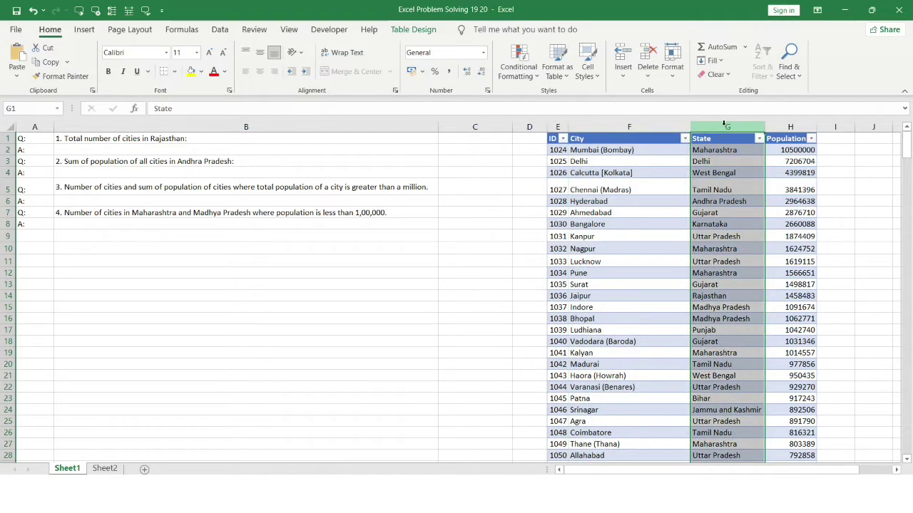
- Enter =COUNTIF(Table1[State],"Rajasthan") in B2, returning 14 cities
{"action": "left_click", "coordinate": [237, 147]}
{"action": "type", "text": "=c"}
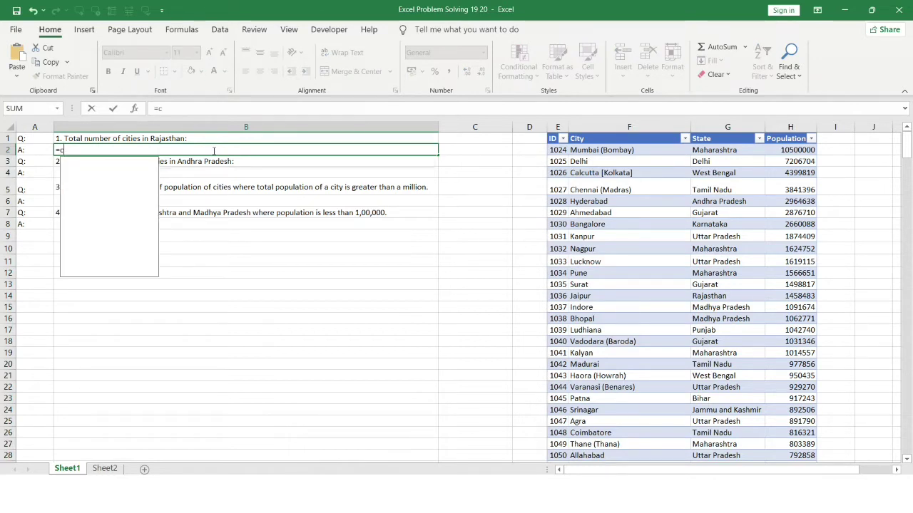
{"action": "type", "text": "ountif("}
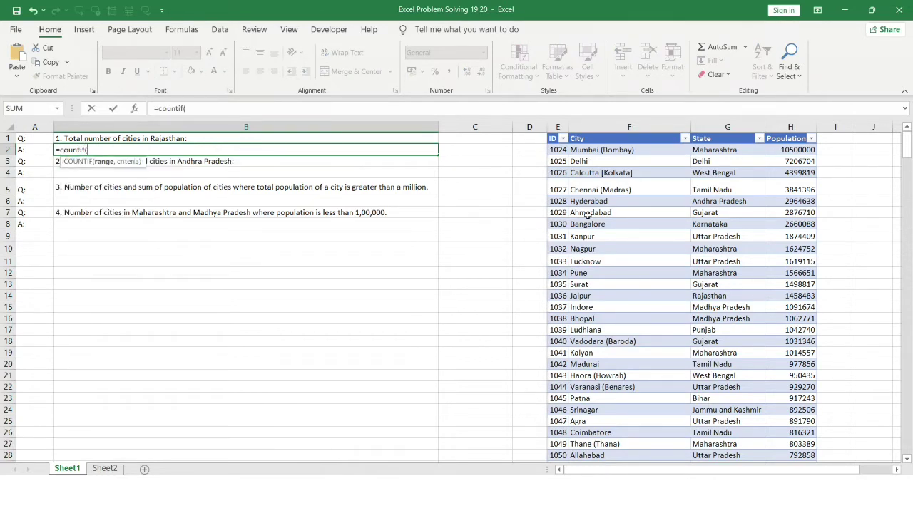
{"action": "left_click", "coordinate": [727, 148]}
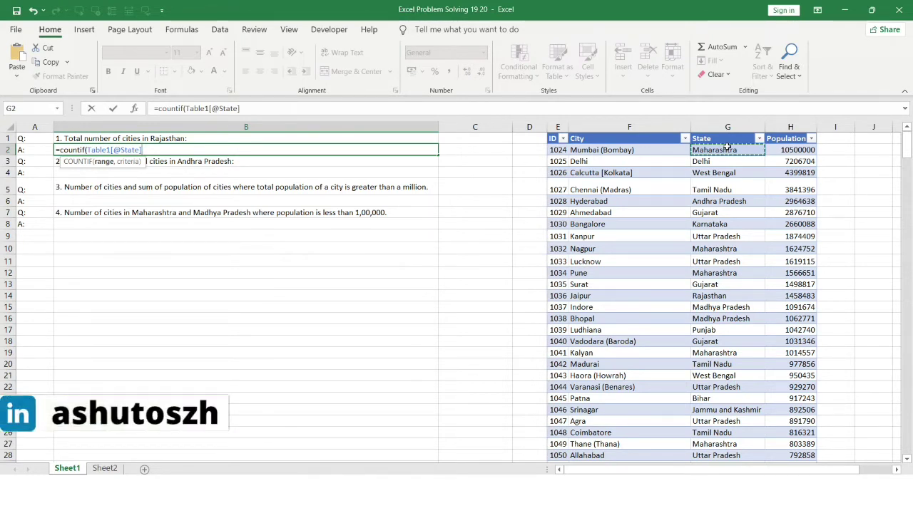
{"action": "left_click", "coordinate": [727, 146]}
{"action": "key", "text": "ctrl+shift+Down"}
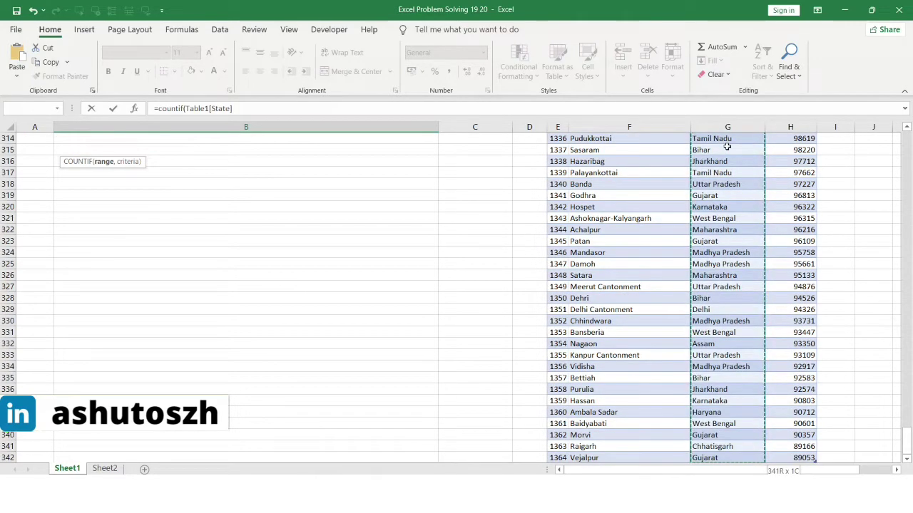
{"action": "type", "text": ","}
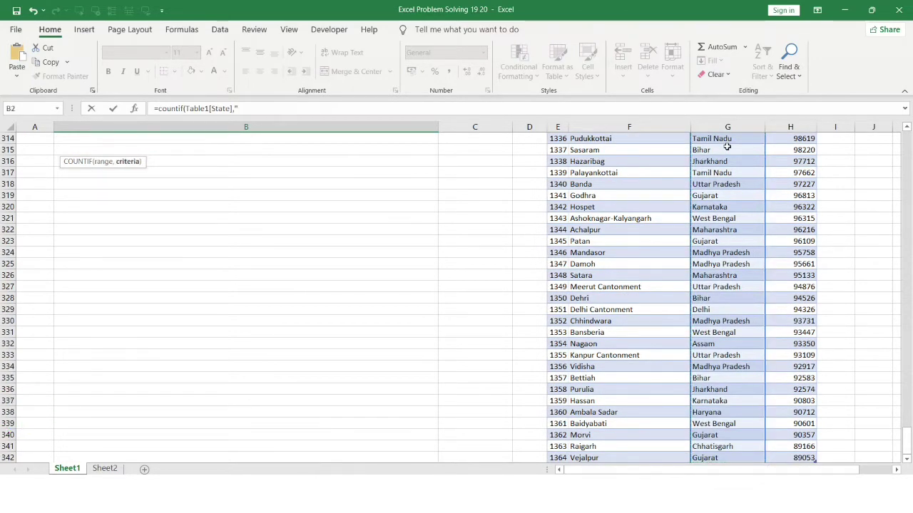
{"action": "type", "text": "\"Rajasthan"}
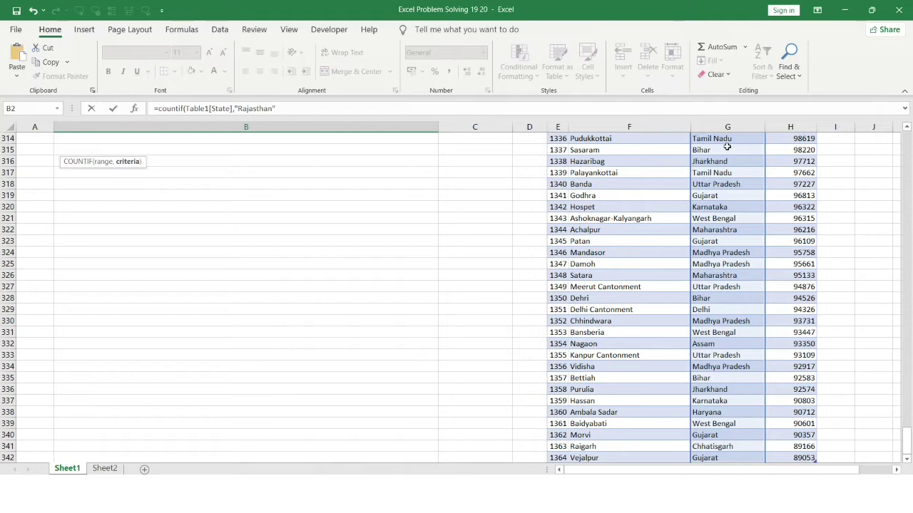
{"action": "type", "text": "\""}
{"action": "key", "text": "Return"}
{"action": "scroll", "coordinate": [400, 149], "scroll_direction": "up", "scroll_amount": 1}
{"action": "left_click", "coordinate": [333, 148]}
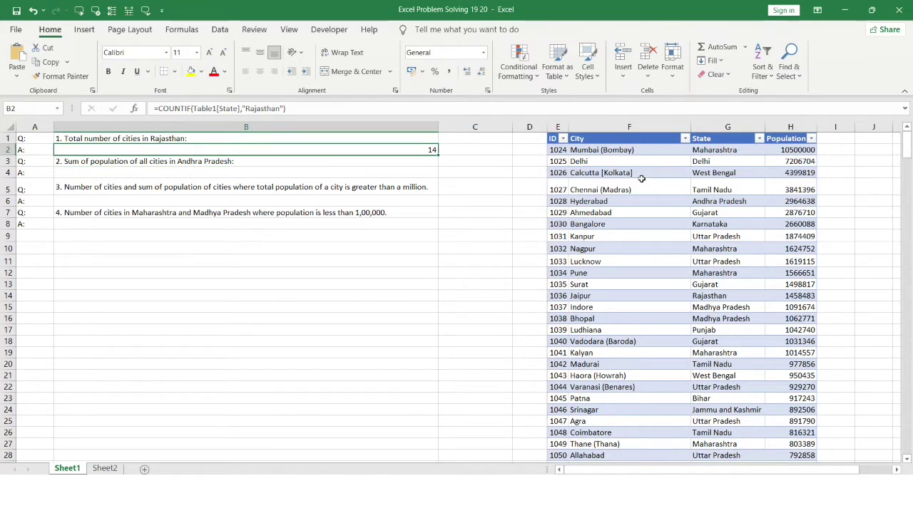
- In B4 start =SUMIF with the State column as range and "Andhra Pradesh" as criterion
{"action": "left_click", "coordinate": [246, 169]}
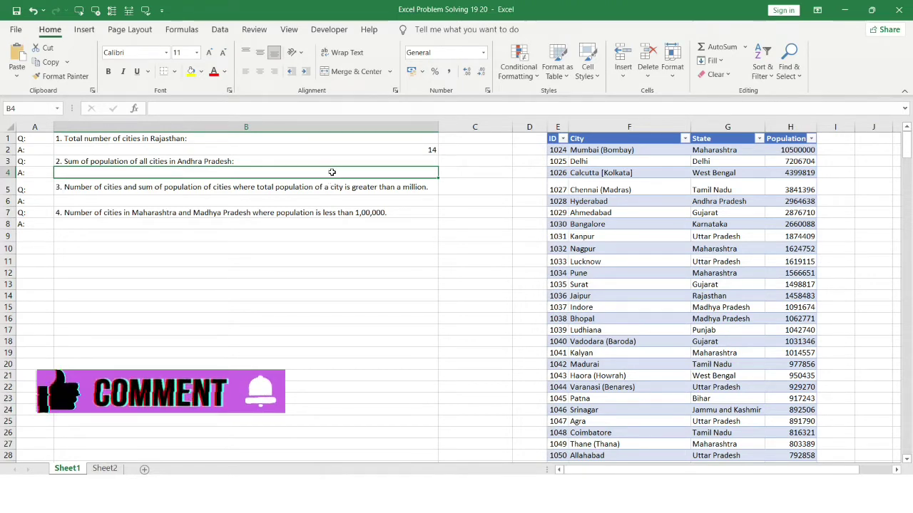
{"action": "type", "text": "="}
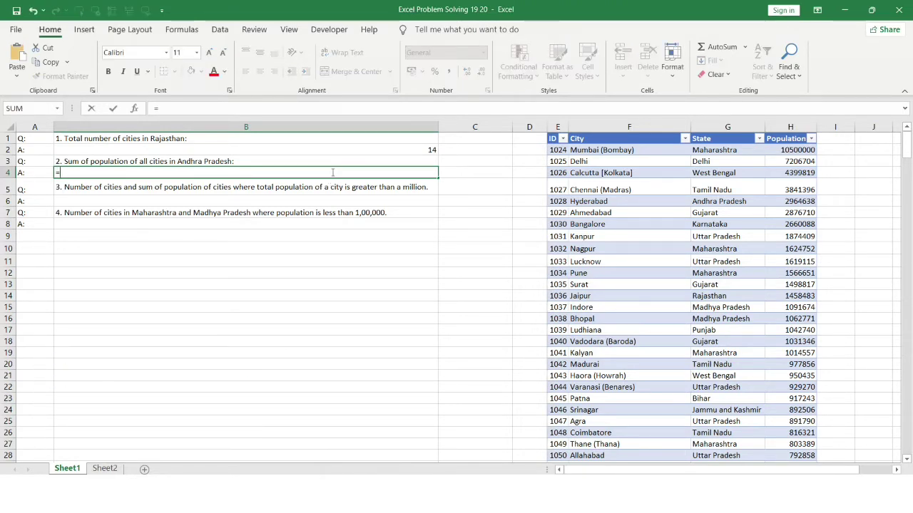
{"action": "type", "text": "sumif"}
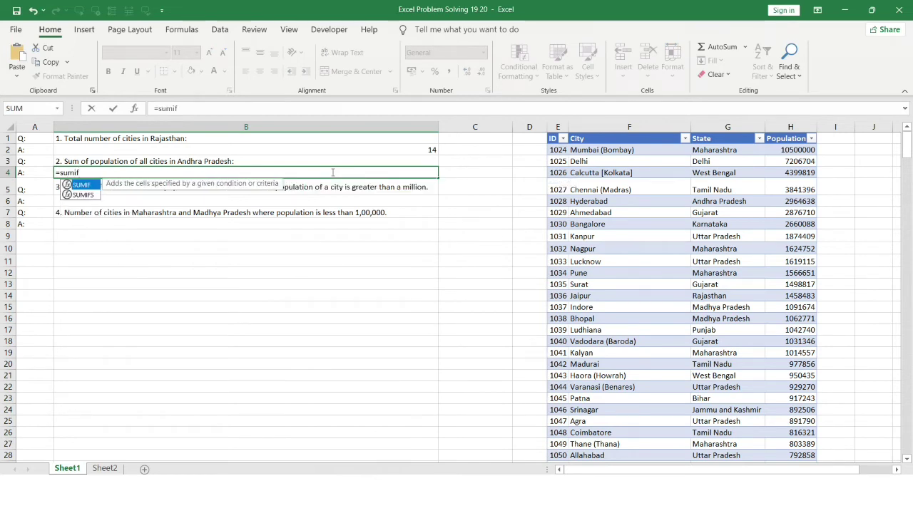
{"action": "type", "text": "("}
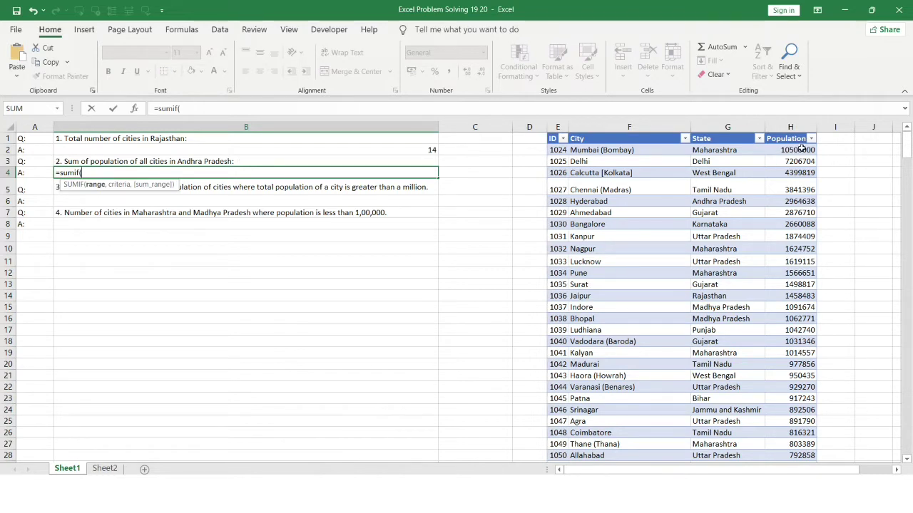
{"action": "left_click", "coordinate": [731, 150]}
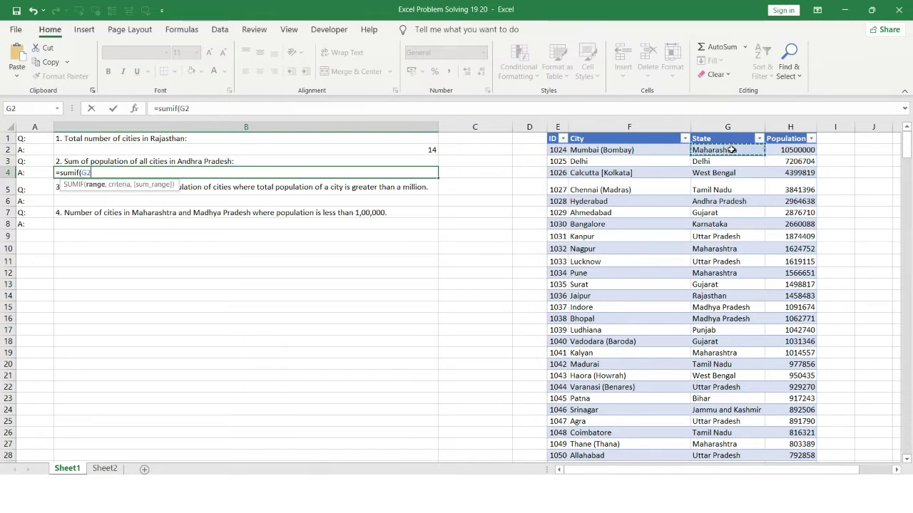
{"action": "key", "text": "ctrl+shift+Down"}
{"action": "type", "text": ",\""}
{"action": "key", "text": "Caps_Lock"}
{"action": "type", "text": "A"}
{"action": "key", "text": "Caps_Lock"}
{"action": "type", "text": "n"}
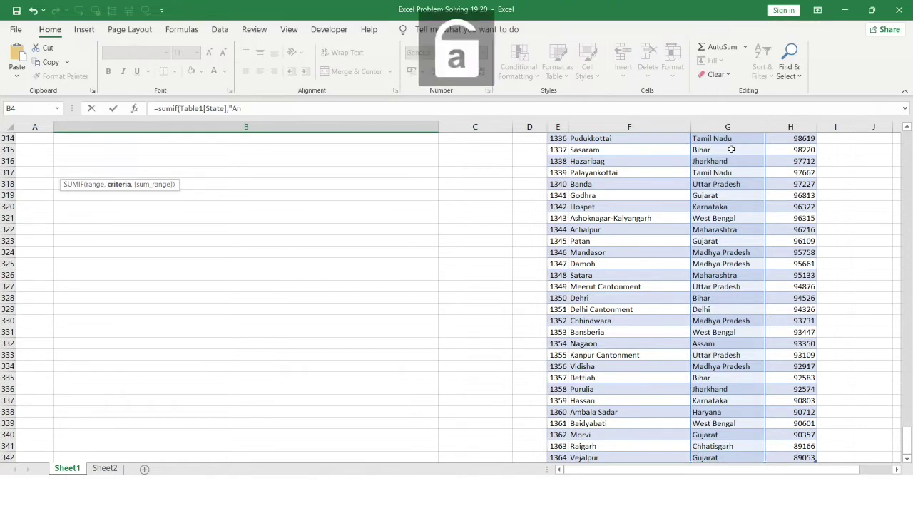
{"action": "type", "text": "dhra"}
{"action": "key", "text": "Caps_Lock"}
{"action": "type", "text": "P"}
{"action": "key", "text": "Caps_Lock"}
{"action": "type", "text": "radesh"}
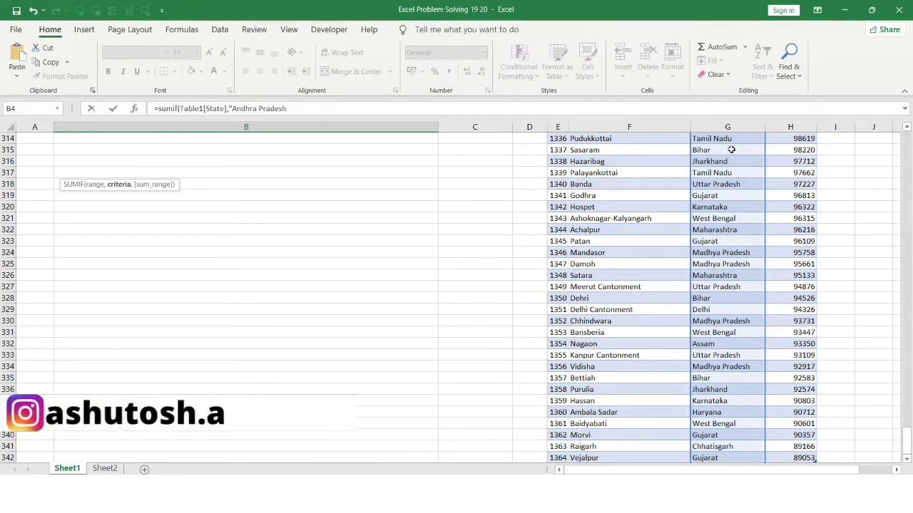
{"action": "type", "text": "\","}
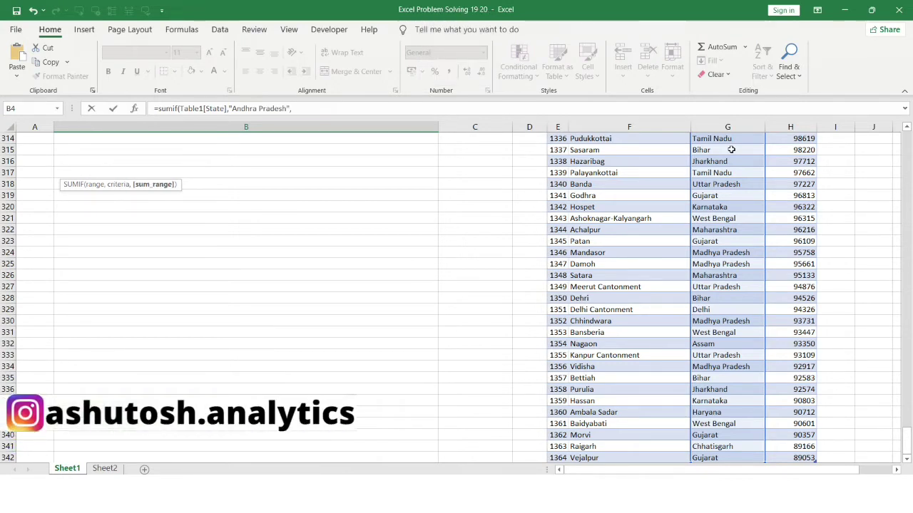
- Add the Population column as the sum range and commit, returning 10290295
{"action": "scroll", "coordinate": [452, 236], "scroll_direction": "up", "scroll_amount": 20}
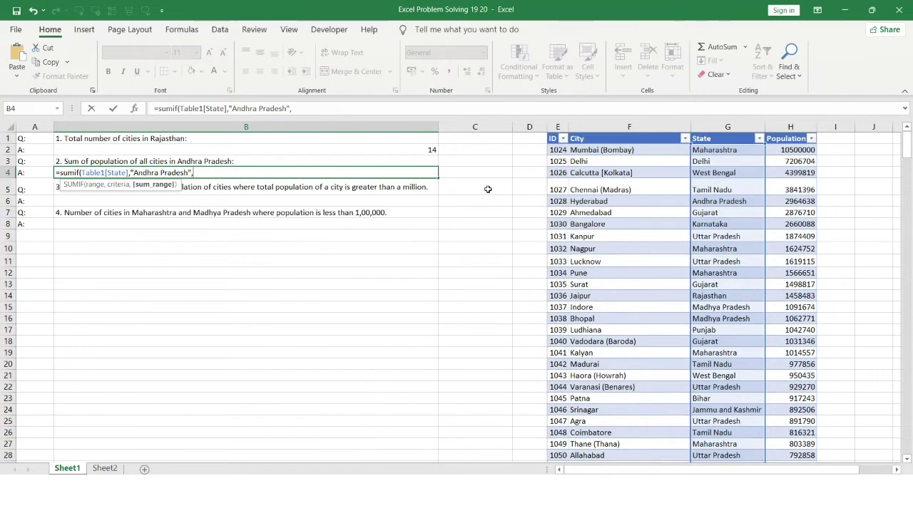
{"action": "left_click", "coordinate": [806, 150]}
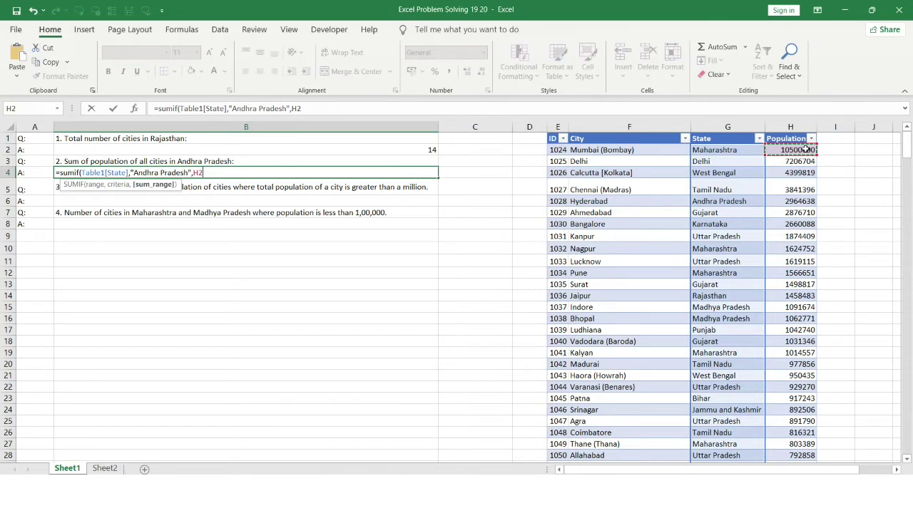
{"action": "key", "text": "ctrl+shift+Down"}
{"action": "type", "text": ")"}
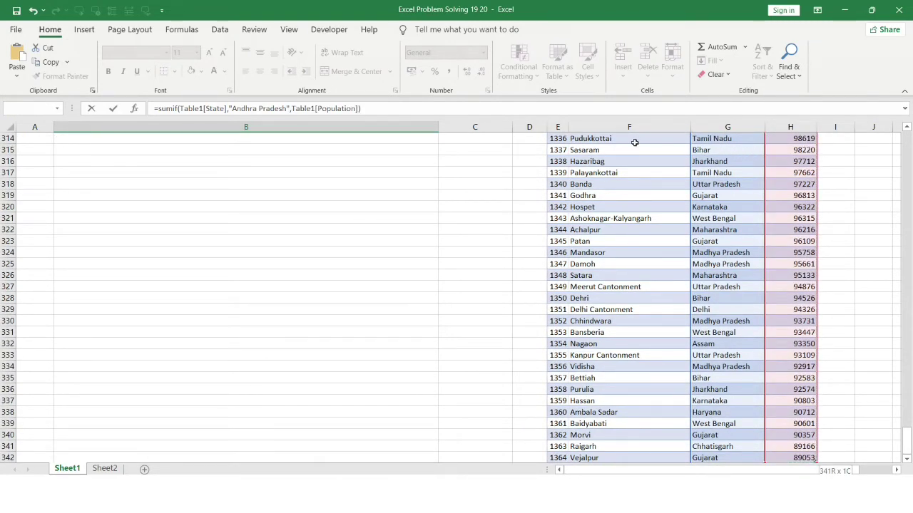
{"action": "key", "text": "ctrl+Return"}
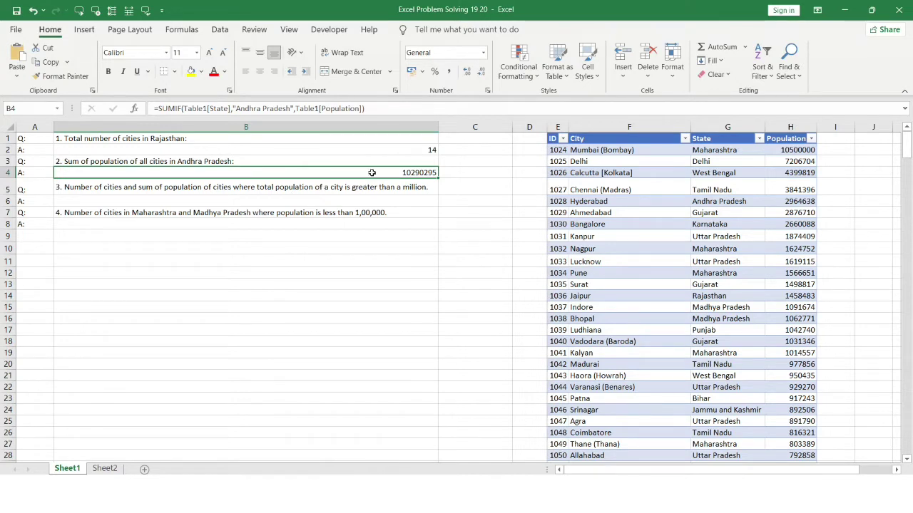
{"action": "left_click", "coordinate": [242, 199]}
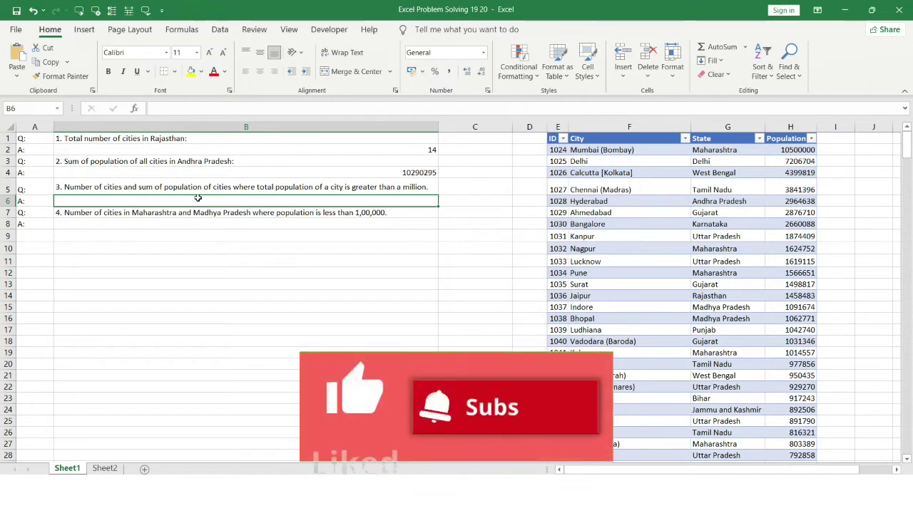
- Insert a cell at B6 shifting cells down, so question 4 moves one row lower
{"action": "right_click", "coordinate": [65, 201]}
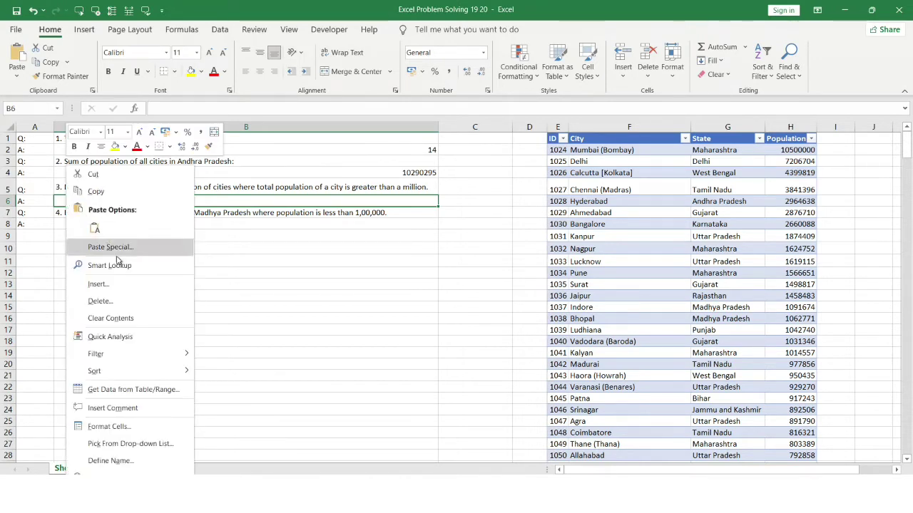
{"action": "left_click", "coordinate": [125, 284]}
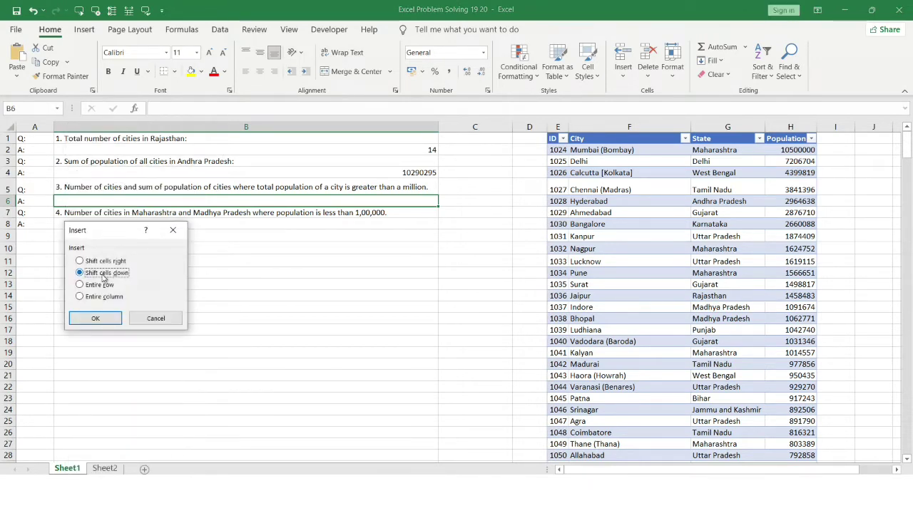
{"action": "key", "text": "Return"}
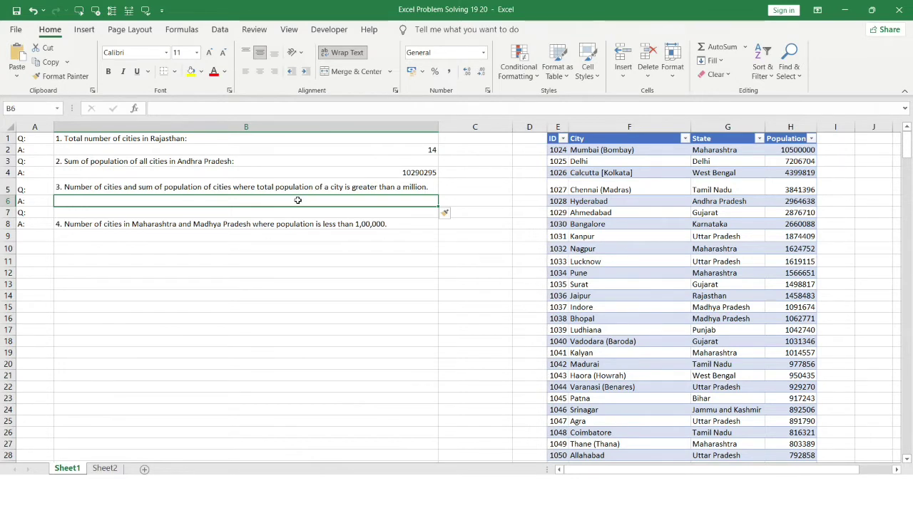
{"action": "type", "text": "=countif"}
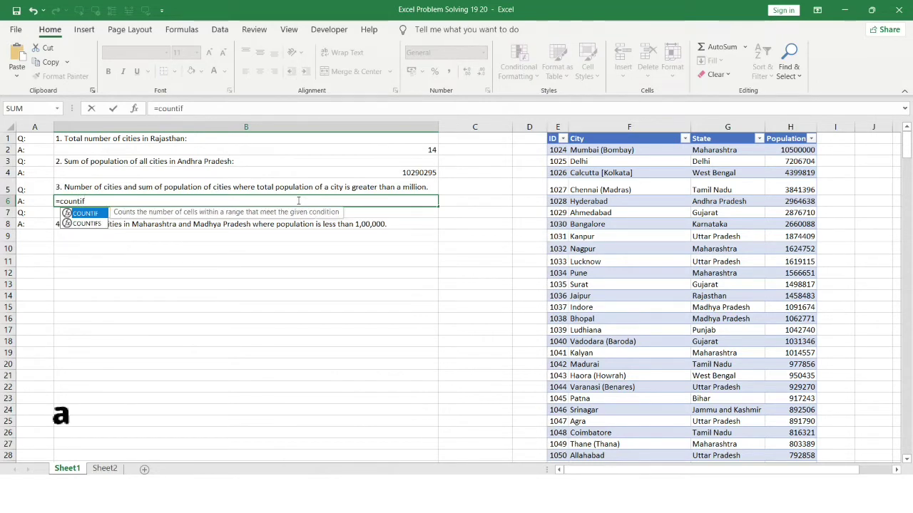
{"action": "type", "text": "("}
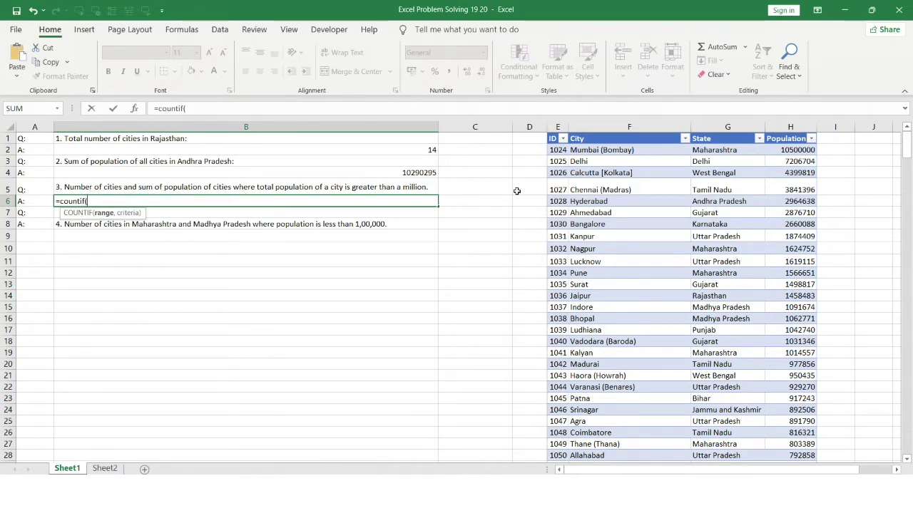
- Complete B6 as =COUNTIF(Table1[Population],">1000000"), giving 18 cities
{"action": "left_click", "coordinate": [773, 152]}
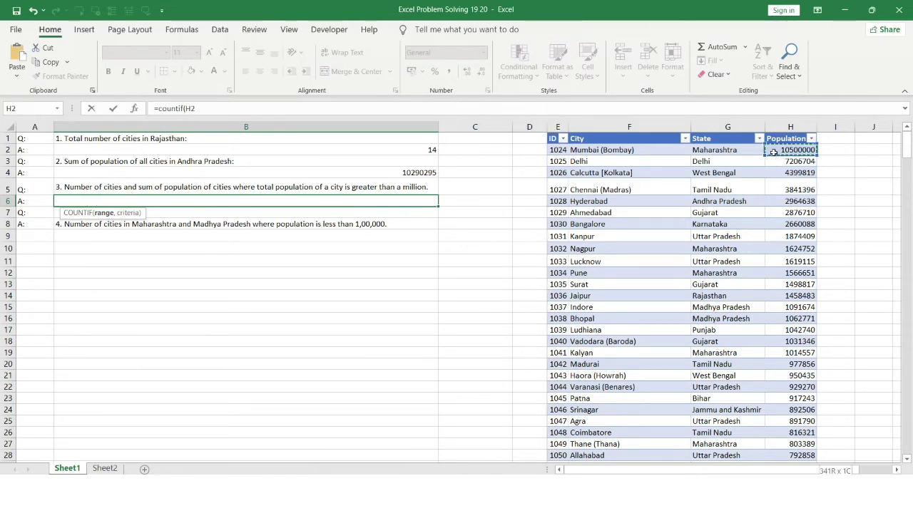
{"action": "key", "text": "ctrl+shift+Down"}
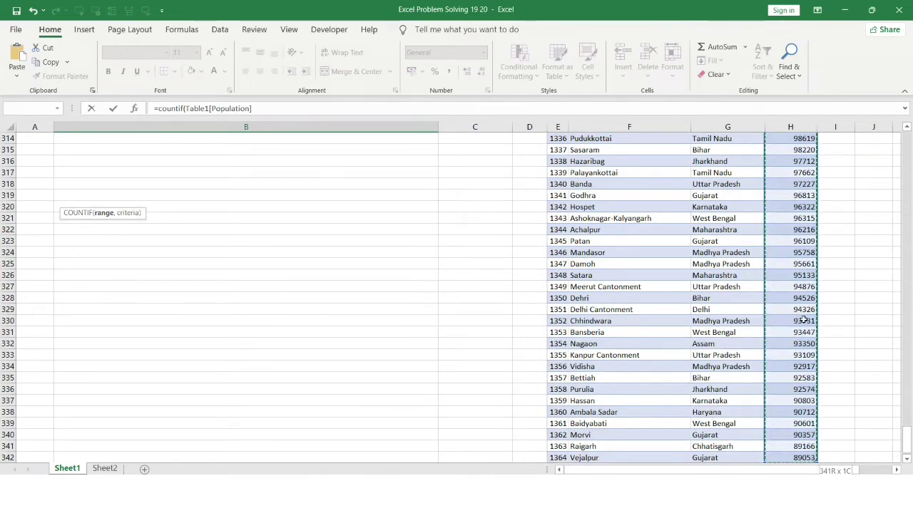
{"action": "type", "text": ",\">"}
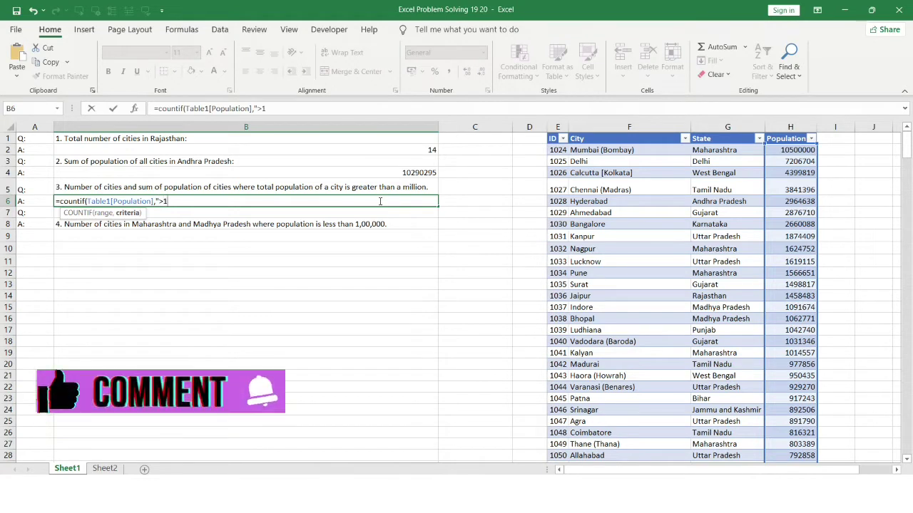
{"action": "type", "text": "1000000\""}
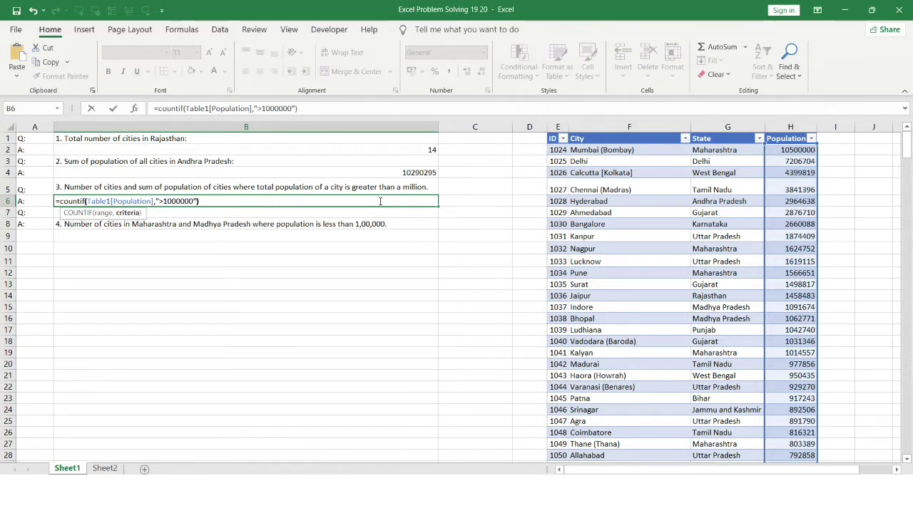
{"action": "key", "text": "ctrl+Return"}
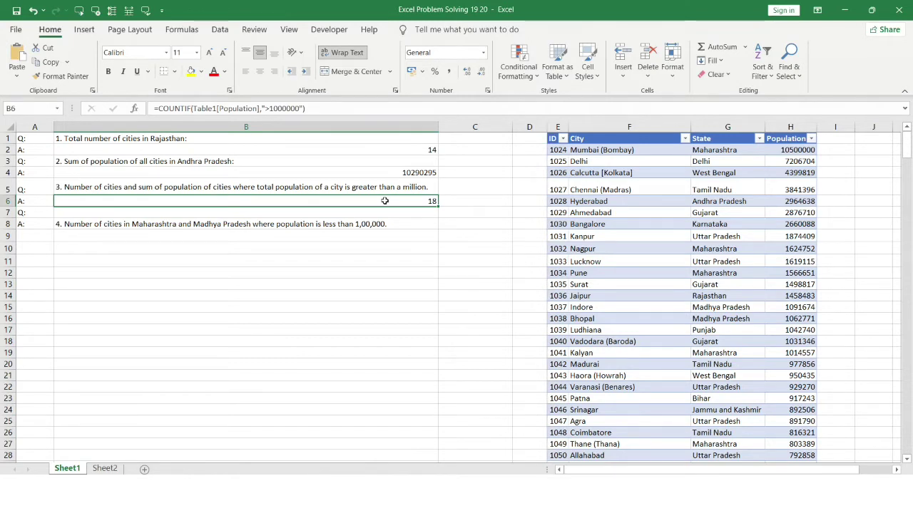
{"action": "key", "text": "Down"}
{"action": "key", "text": "Up"}
{"action": "key", "text": "Down"}
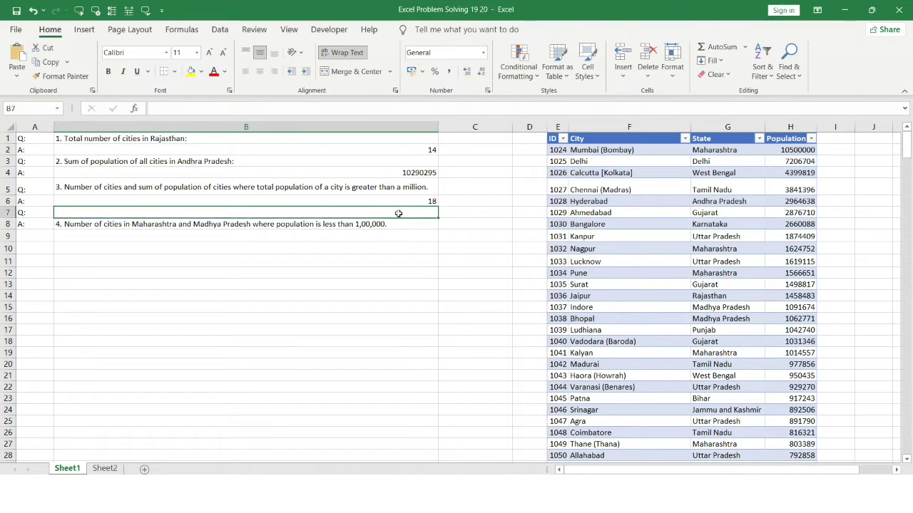
{"action": "key", "text": "F2"}
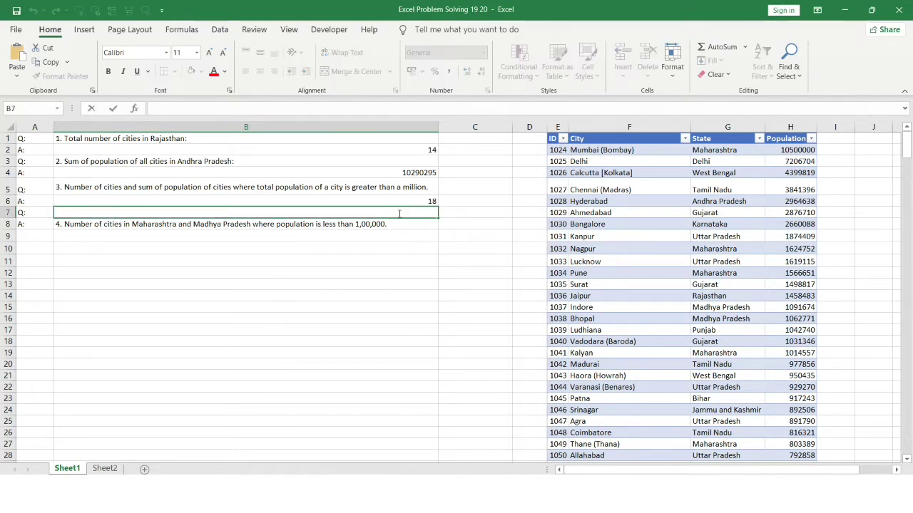
- Enter =SUMIF(Table1[Population],">1000000",Table1[Population]) in B7, totalling 49334670
{"action": "type", "text": "="}
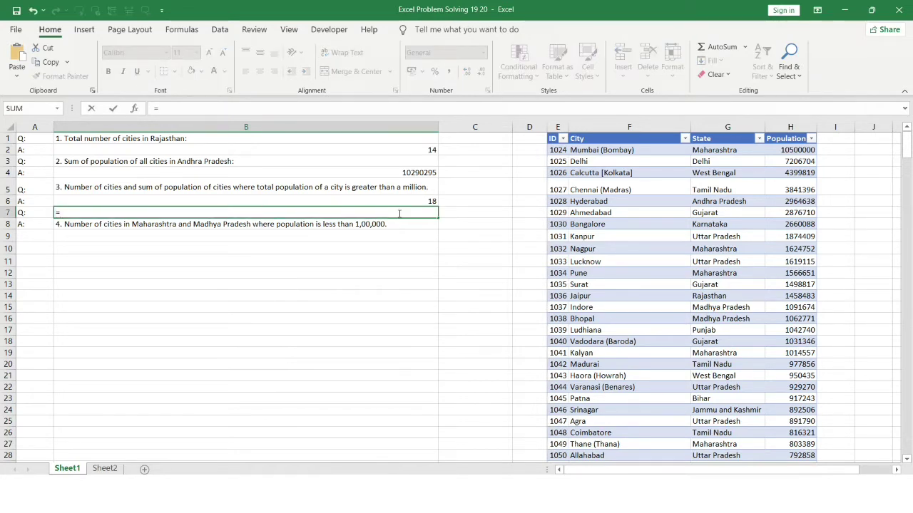
{"action": "type", "text": "sumif"}
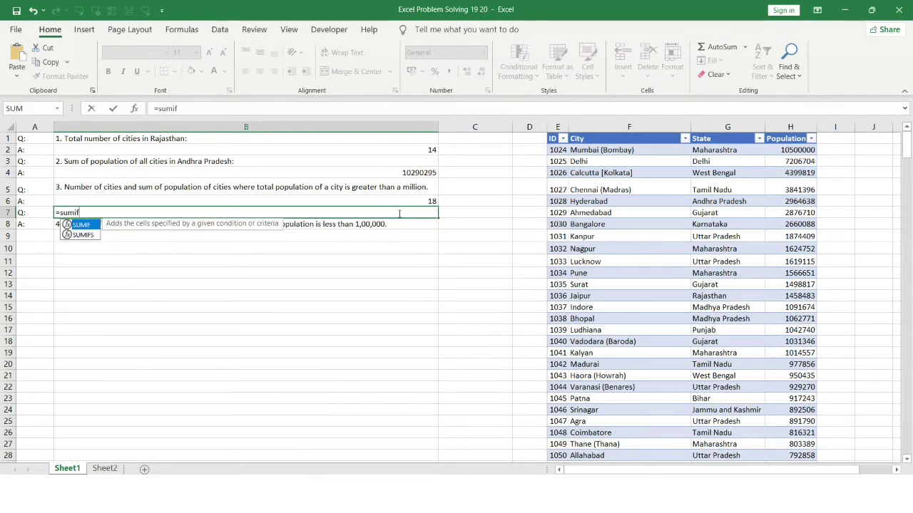
{"action": "type", "text": "("}
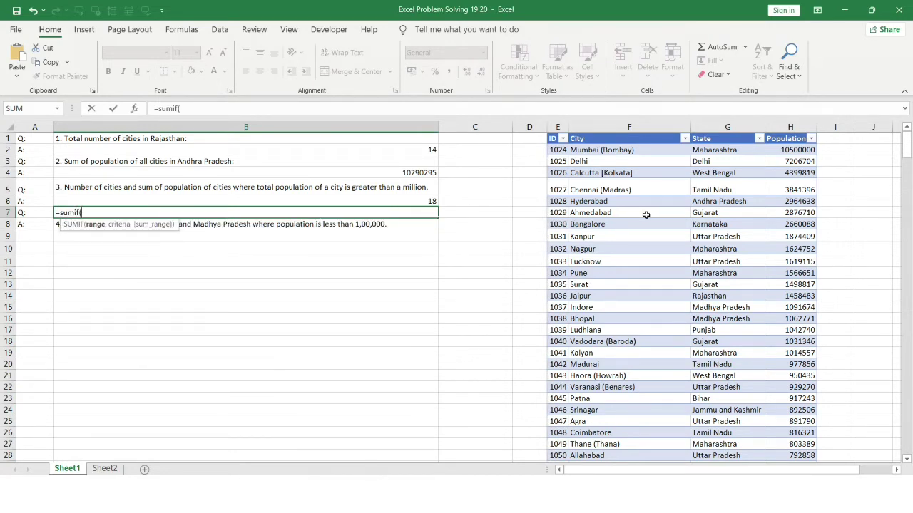
{"action": "left_click", "coordinate": [806, 149]}
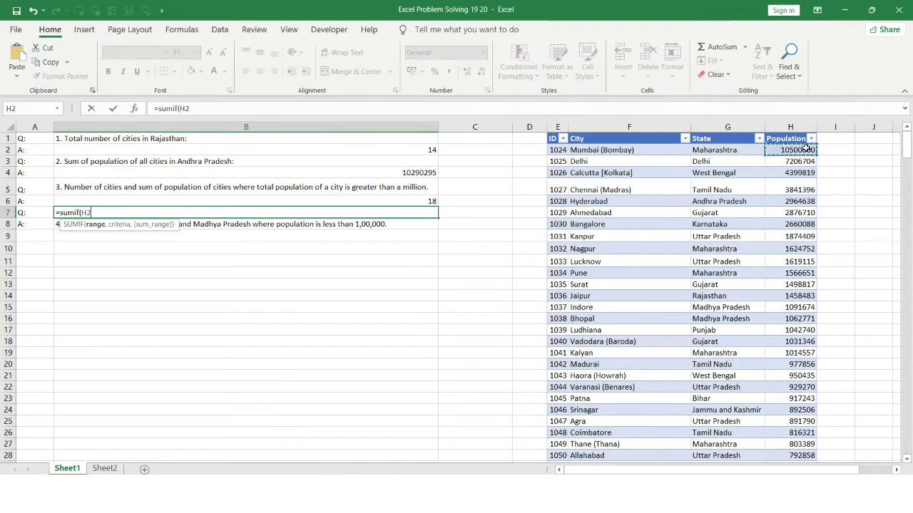
{"action": "key", "text": "ctrl+shift+Down"}
{"action": "type", "text": ","}
{"action": "scroll", "coordinate": [476, 224], "scroll_direction": "up", "scroll_amount": 20}
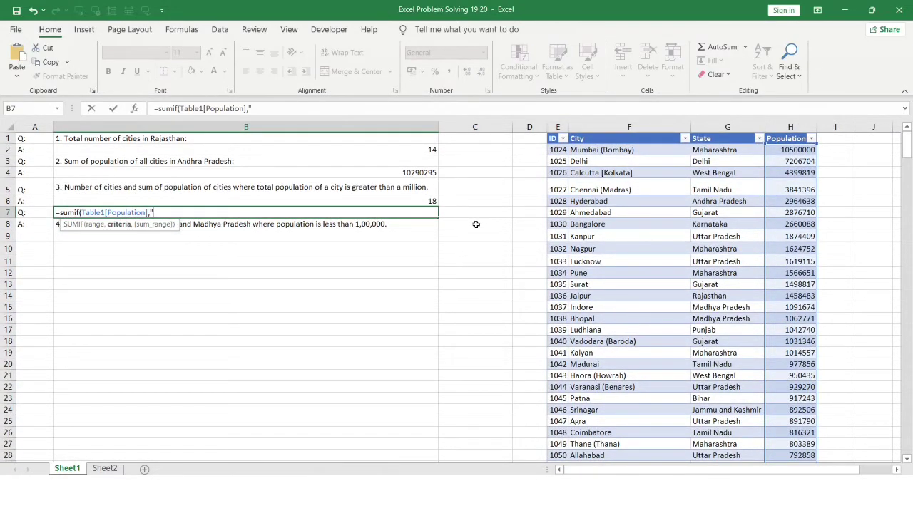
{"action": "type", "text": ">1"}
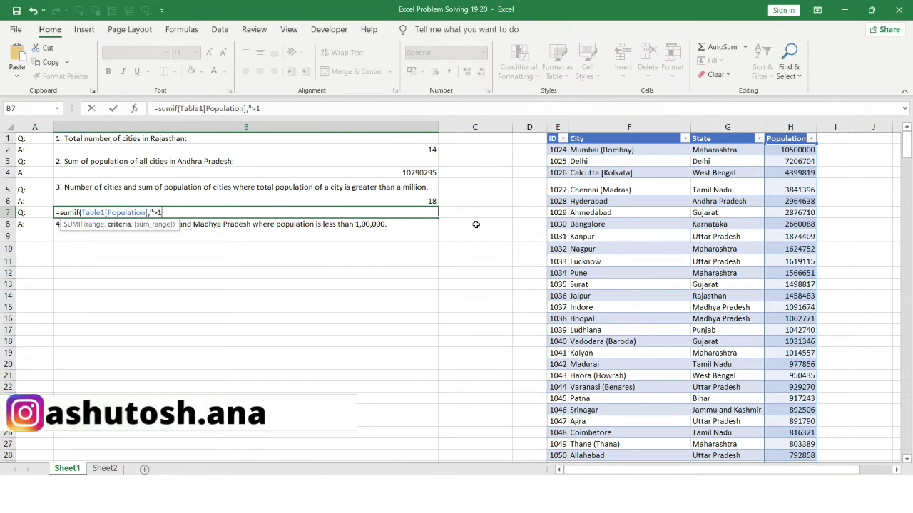
{"action": "type", "text": "0000000"}
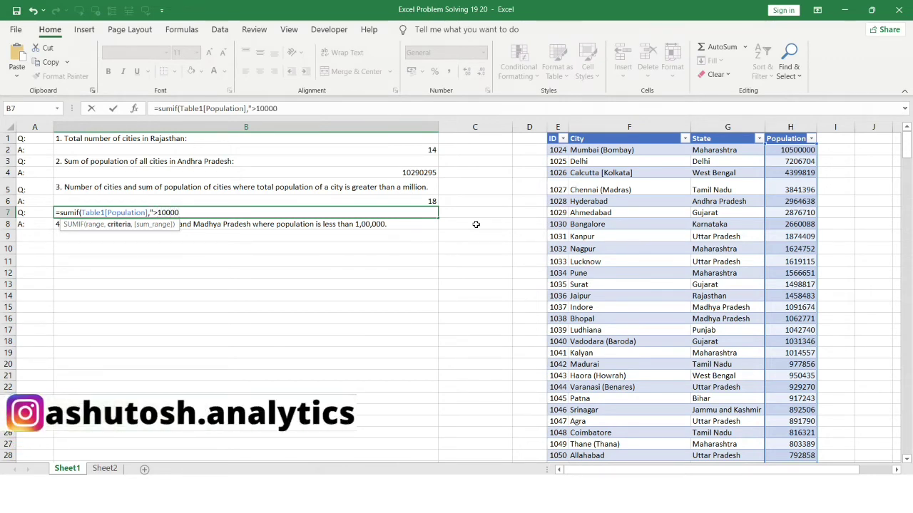
{"action": "type", "text": "\","}
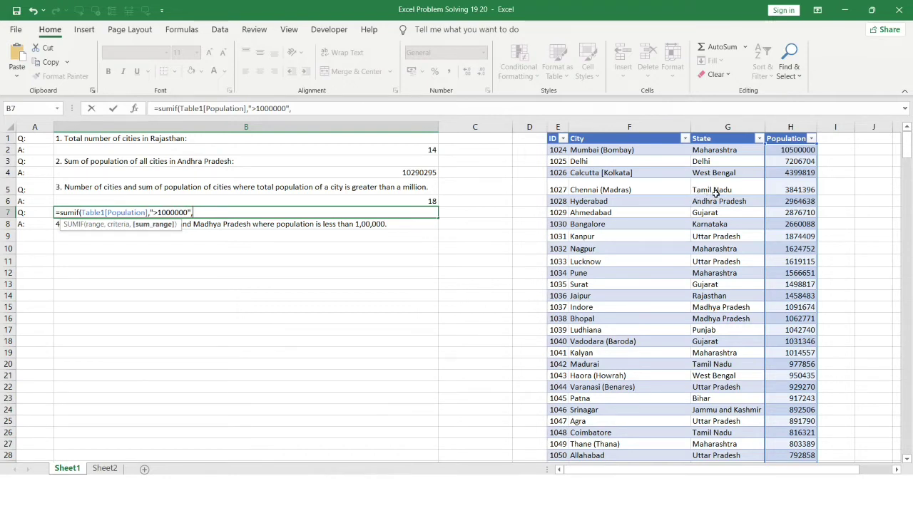
{"action": "left_click", "coordinate": [777, 149]}
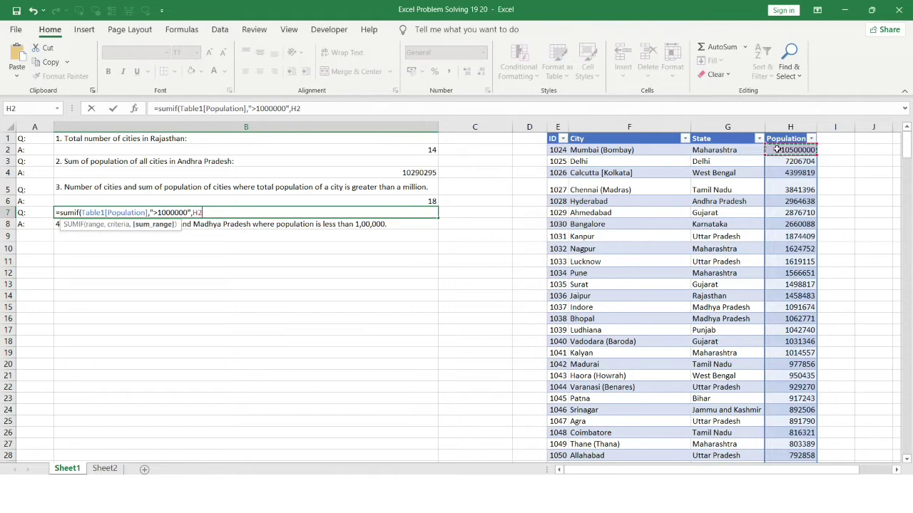
{"action": "key", "text": "ctrl+shift+Down"}
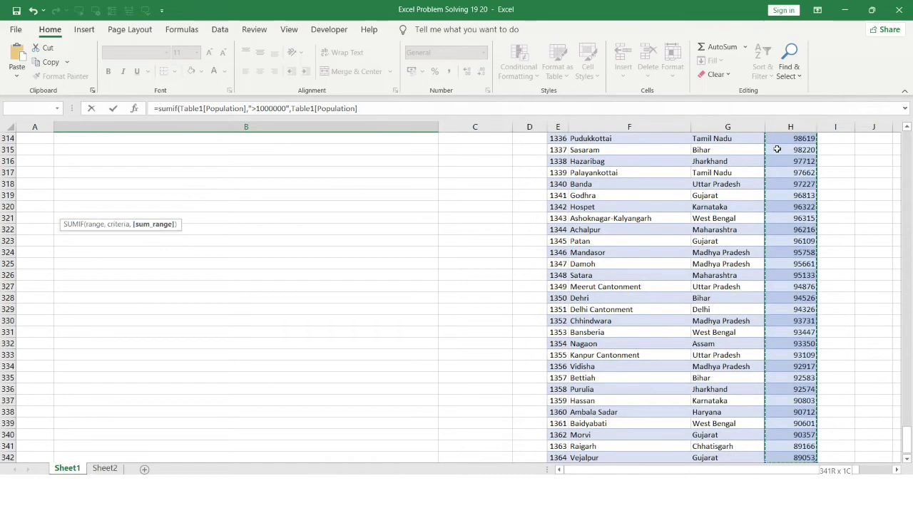
{"action": "type", "text": ")"}
{"action": "key", "text": "Return"}
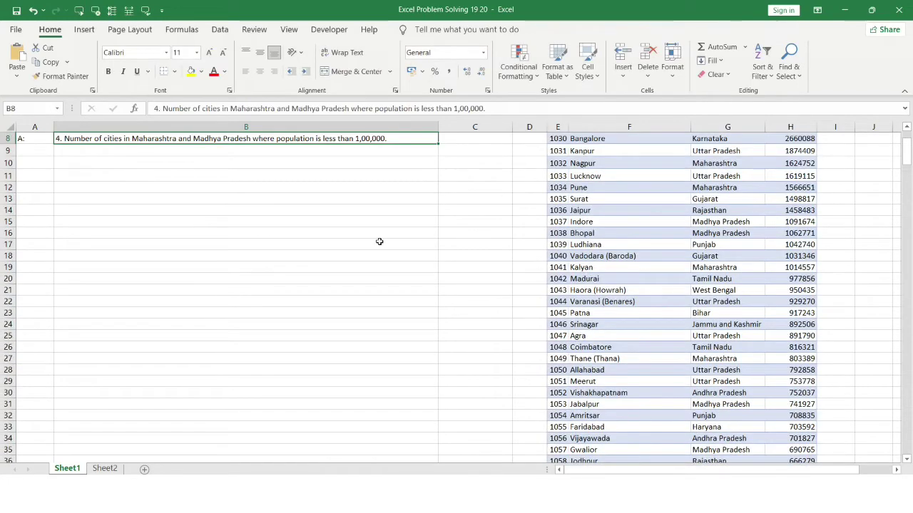
{"action": "scroll", "coordinate": [349, 249], "scroll_direction": "up", "scroll_amount": 3}
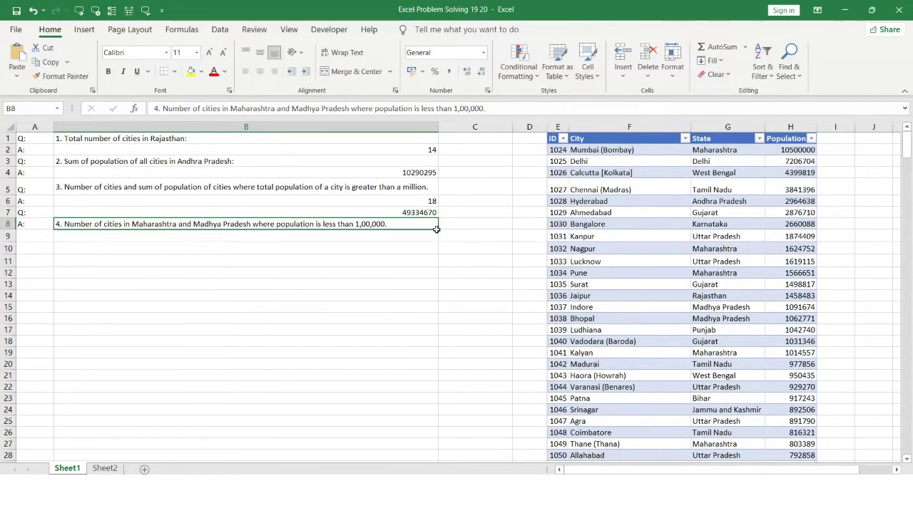
{"action": "left_click", "coordinate": [412, 212]}
{"action": "left_click", "coordinate": [408, 201]}
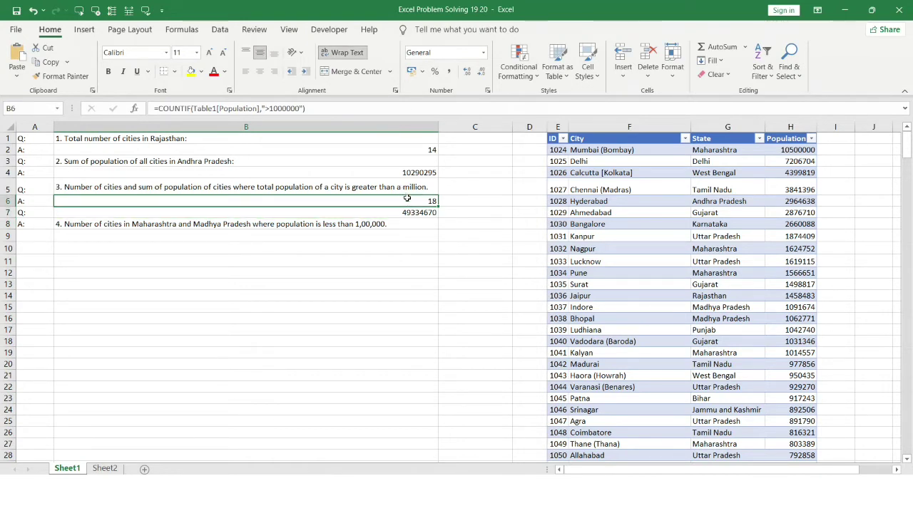
{"action": "left_click", "coordinate": [418, 213]}
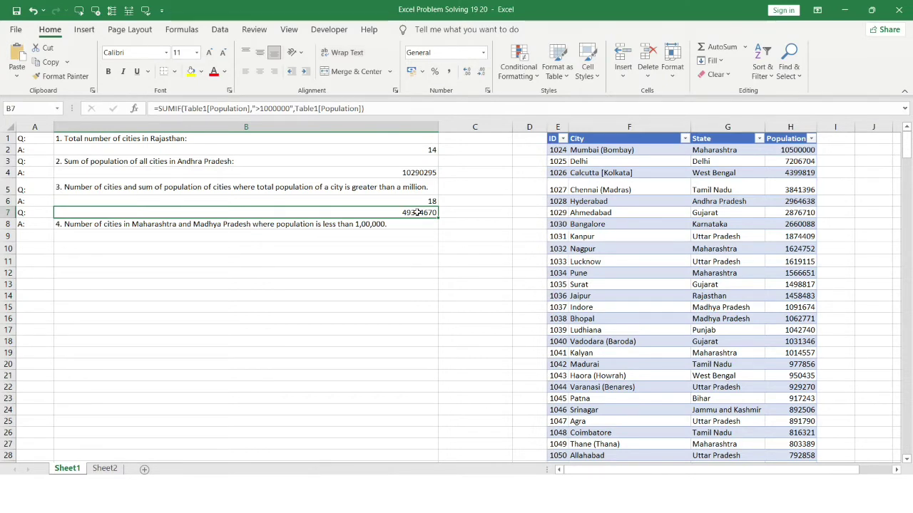
{"action": "left_click", "coordinate": [413, 204]}
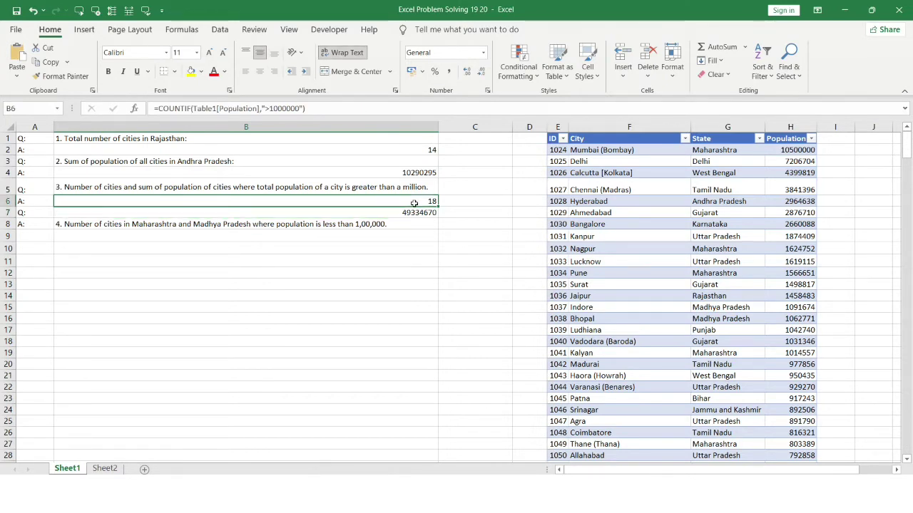
{"action": "left_click", "coordinate": [403, 232]}
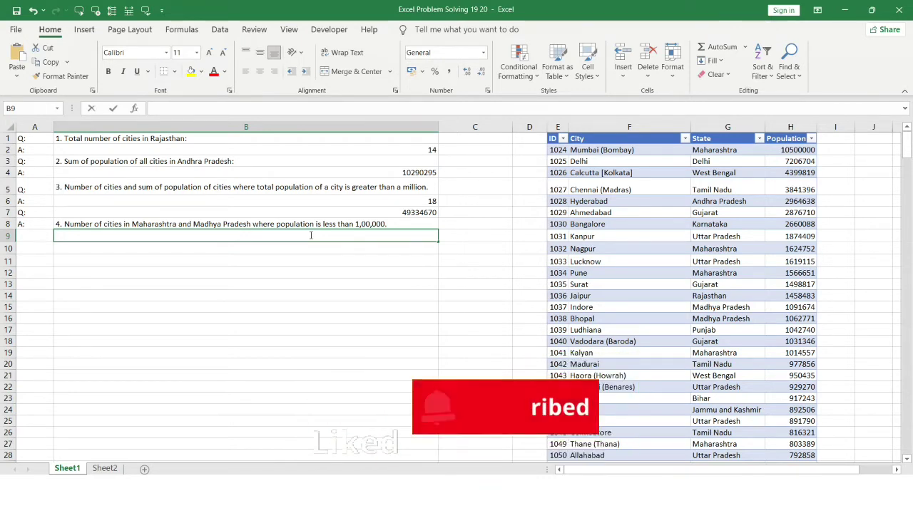
- In B9 begin =countif over Table1[State] with a Maharashtra criterion
{"action": "double_click", "coordinate": [311, 235]}
{"action": "type", "text": "="}
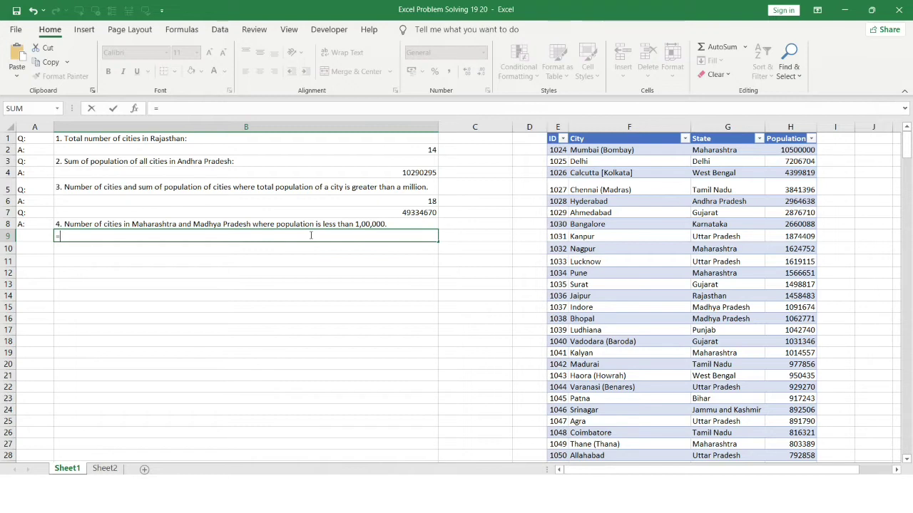
{"action": "type", "text": "countif("}
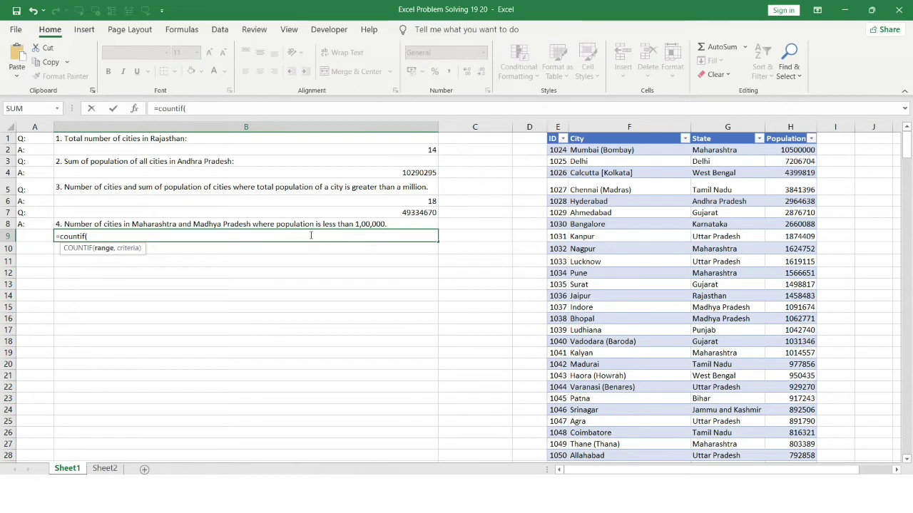
{"action": "left_click", "coordinate": [720, 150]}
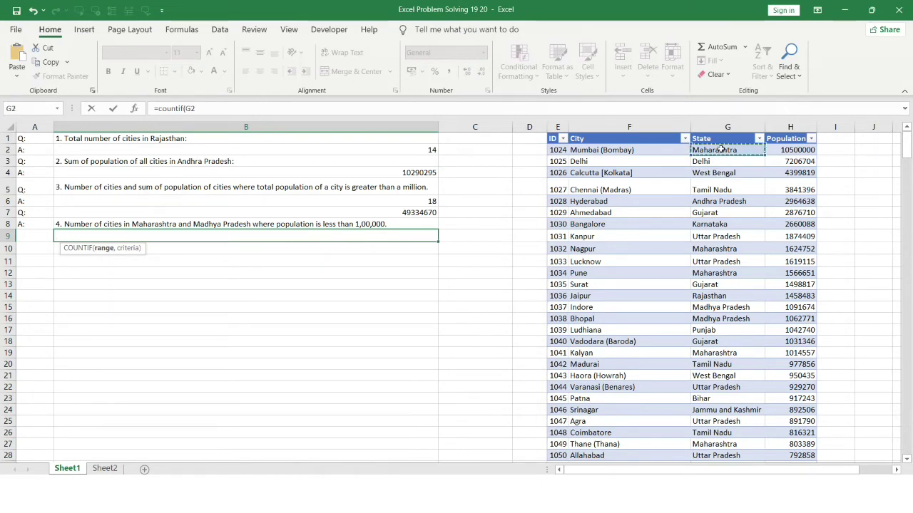
{"action": "key", "text": "ctrl+shift+Down"}
{"action": "type", "text": ","}
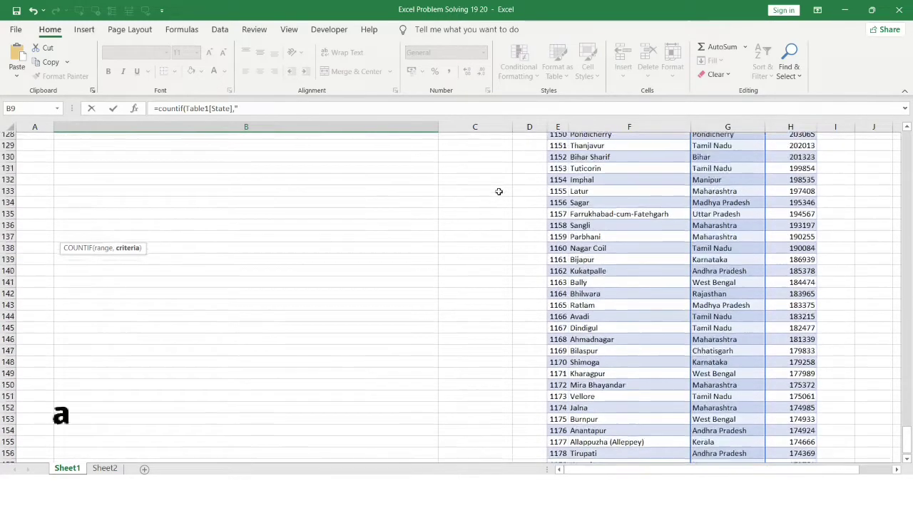
{"action": "type", "text": "\"Maharastra"}
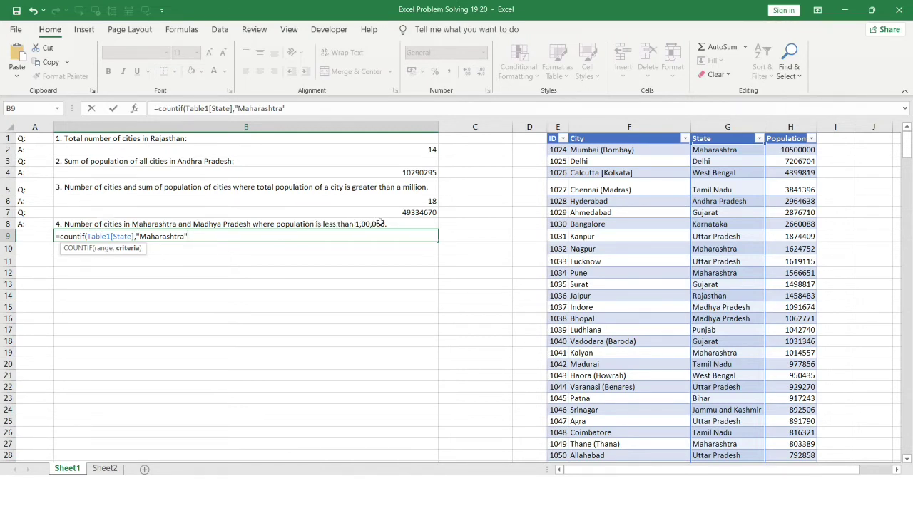
- Change B9's function to COUNTIFS and add the Population column as second range
{"action": "left_click", "coordinate": [87, 236]}
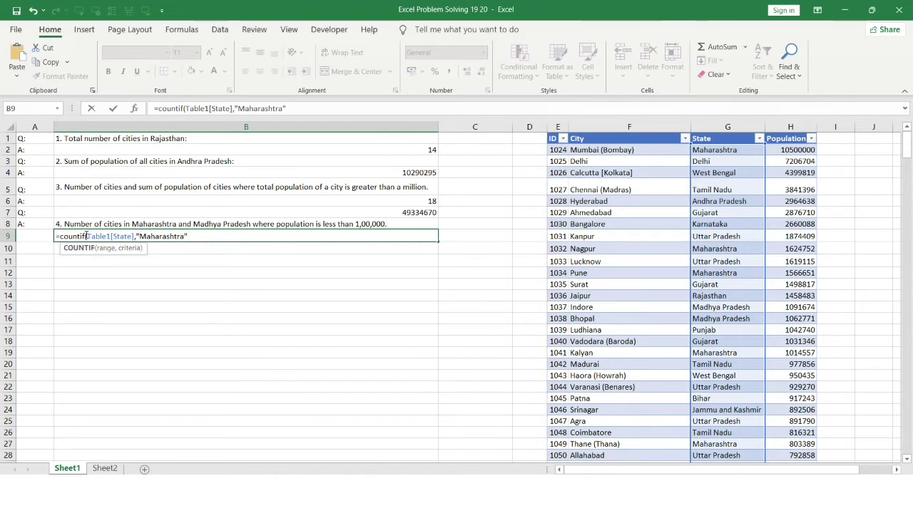
{"action": "type", "text": "s"}
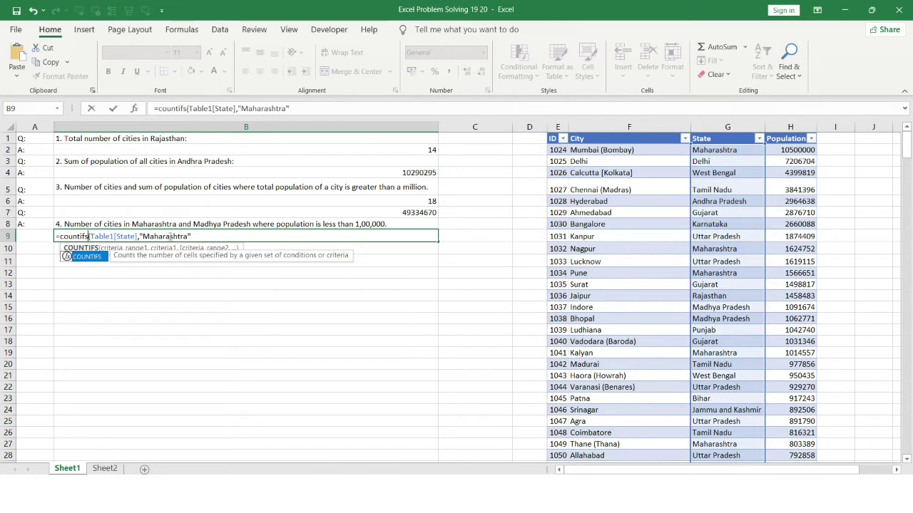
{"action": "left_click", "coordinate": [185, 236]}
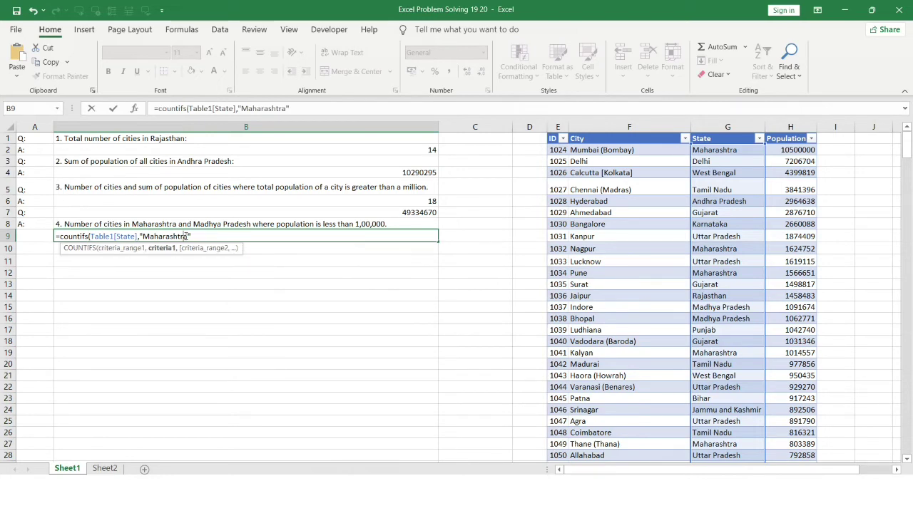
{"action": "type", "text": ","}
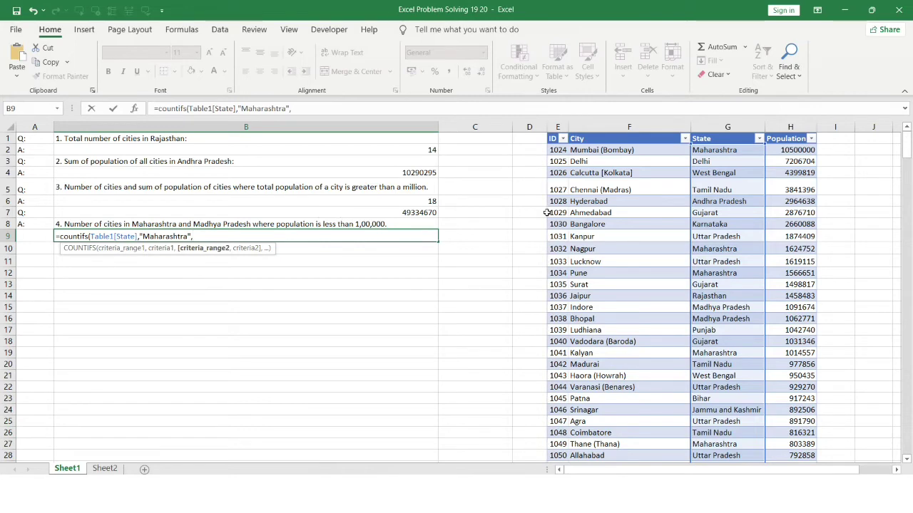
{"action": "left_click", "coordinate": [810, 149]}
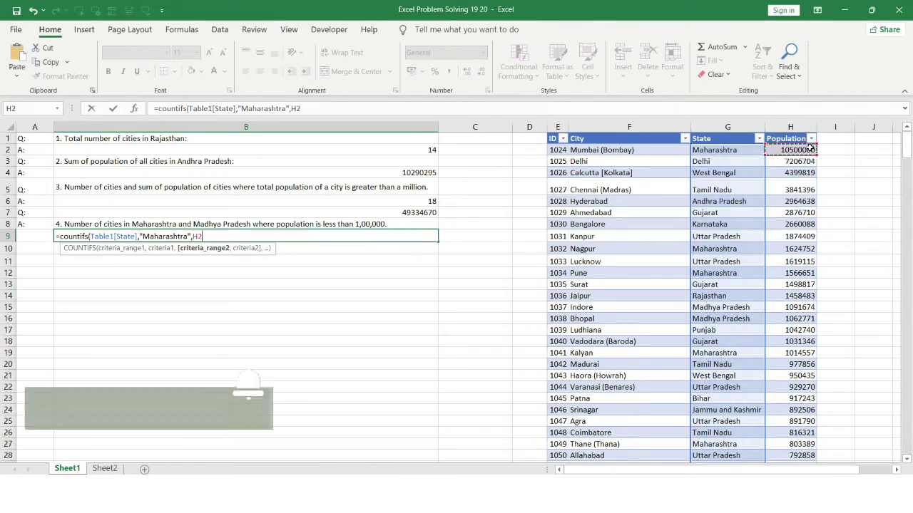
{"action": "key", "text": "ctrl+shift+Down"}
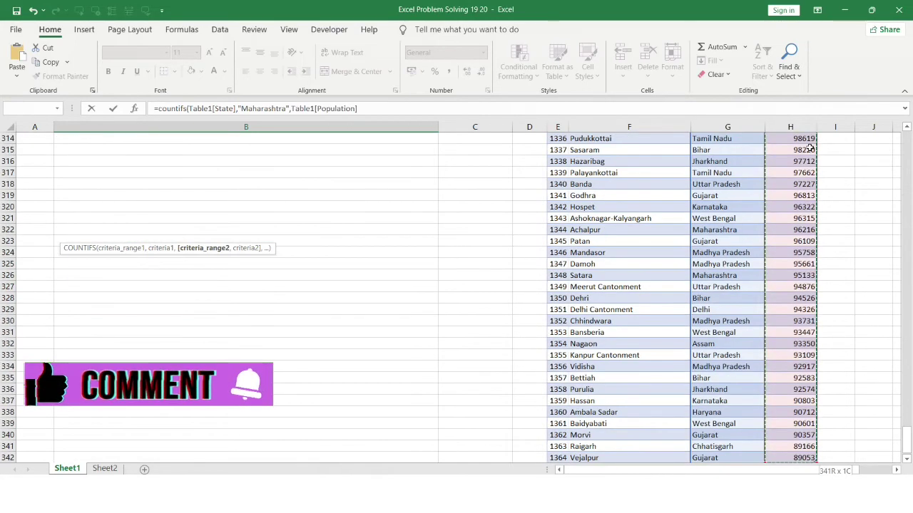
{"action": "type", "text": ","}
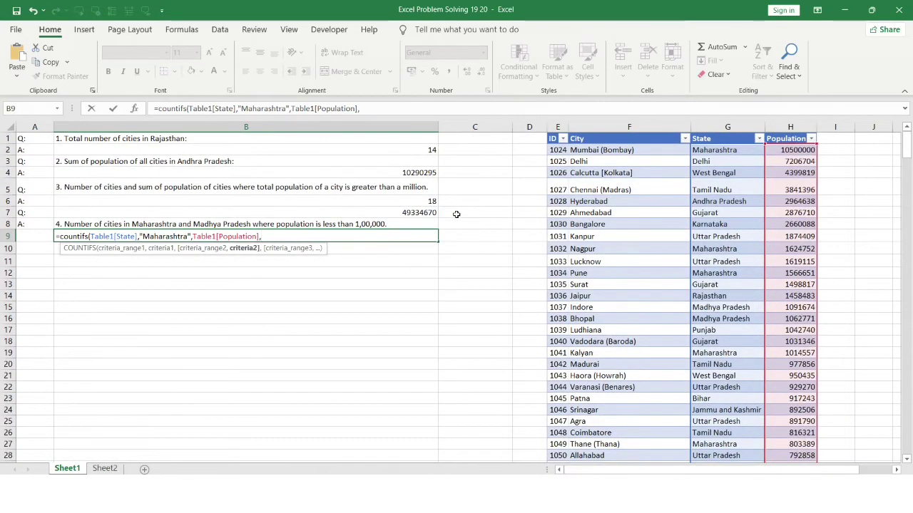
{"action": "type", "text": "\""}
- Dismiss the correction prompts and finish the "<100000" criterion, returning 2
{"action": "key", "text": "Return"}
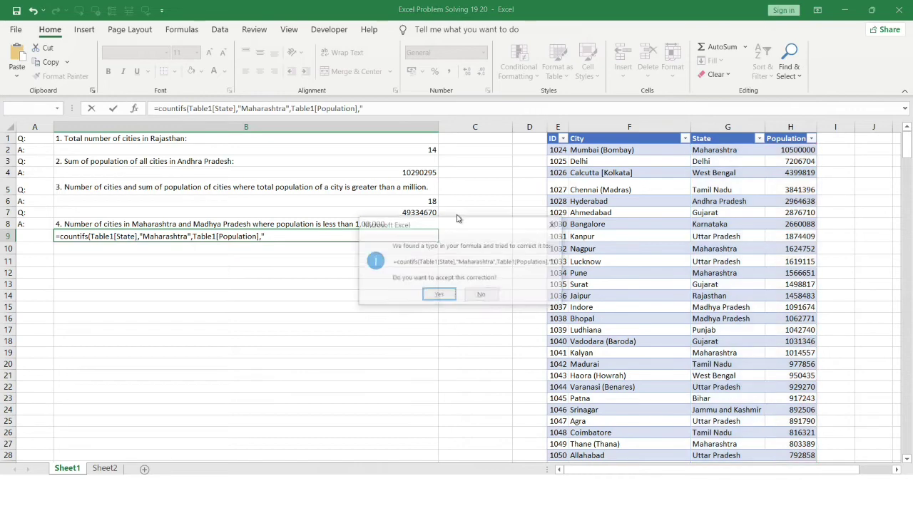
{"action": "left_click", "coordinate": [554, 224]}
{"action": "left_click", "coordinate": [591, 204]}
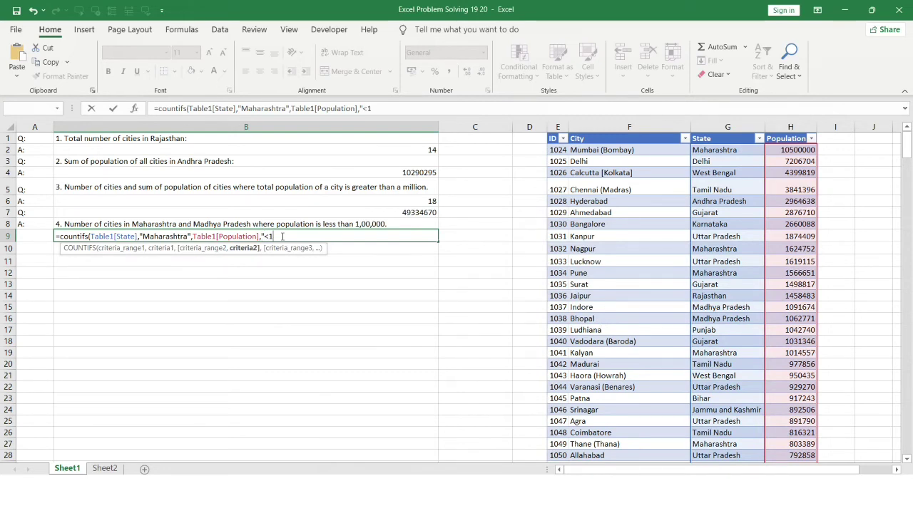
{"action": "type", "text": "00000"}
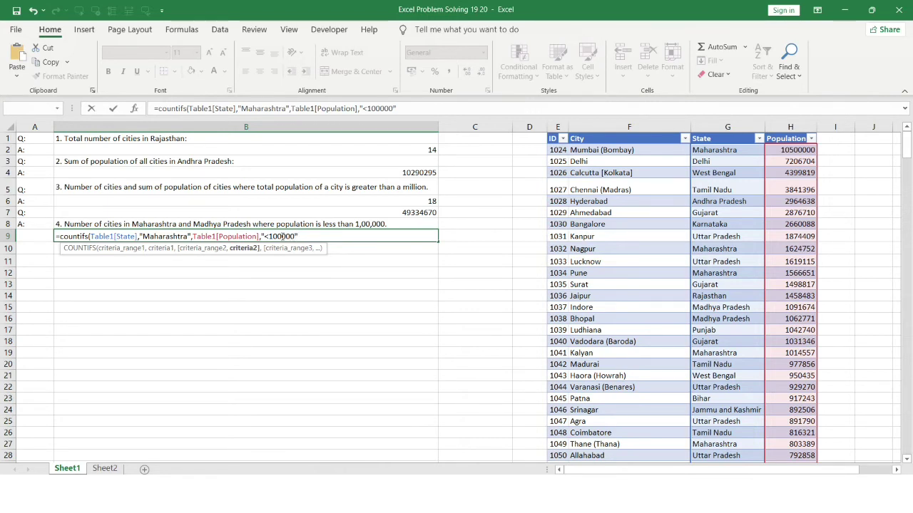
{"action": "key", "text": "Return"}
{"action": "left_click", "coordinate": [287, 237]}
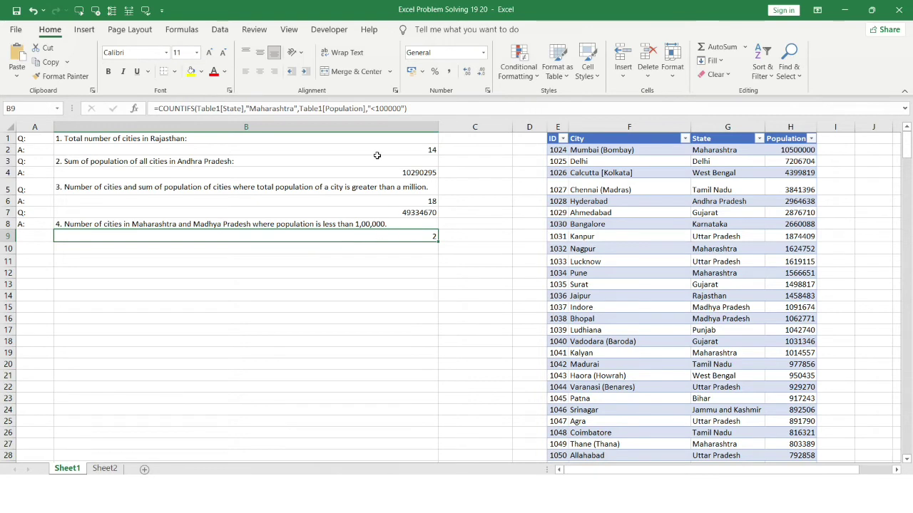
- Copy B9's COUNTIFS formula into B10
{"action": "left_click", "coordinate": [393, 248]}
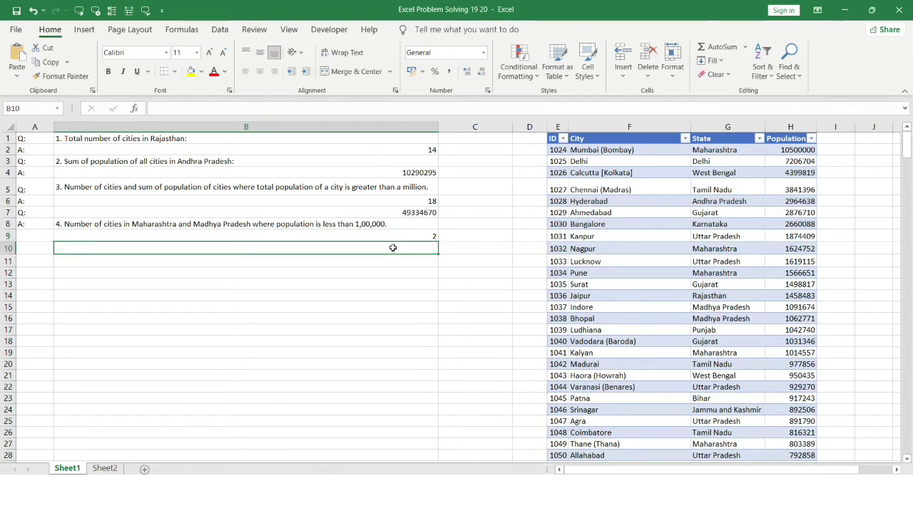
{"action": "left_click", "coordinate": [385, 238]}
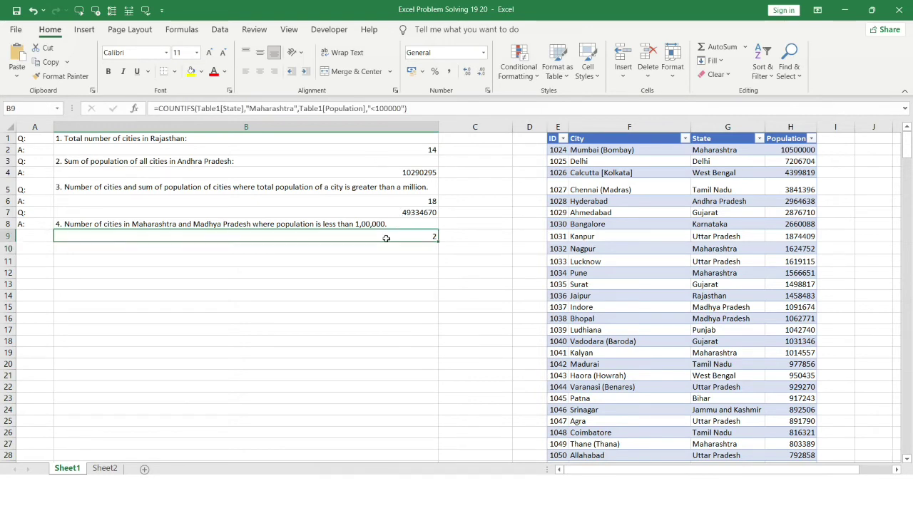
{"action": "left_click", "coordinate": [430, 111]}
{"action": "left_click_drag", "start_coordinate": [430, 111], "coordinate": [146, 113]}
{"action": "left_click", "coordinate": [148, 111]}
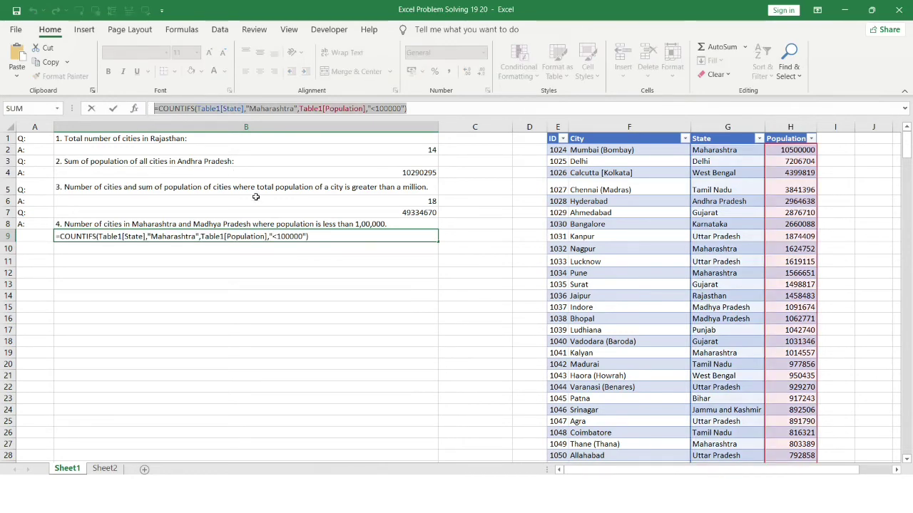
{"action": "key", "text": "Return"}
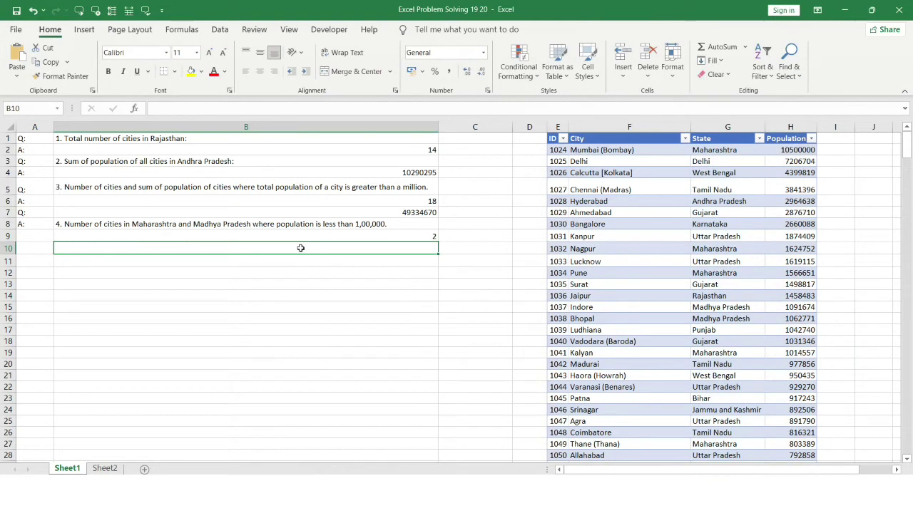
{"action": "key", "text": "ctrl+v"}
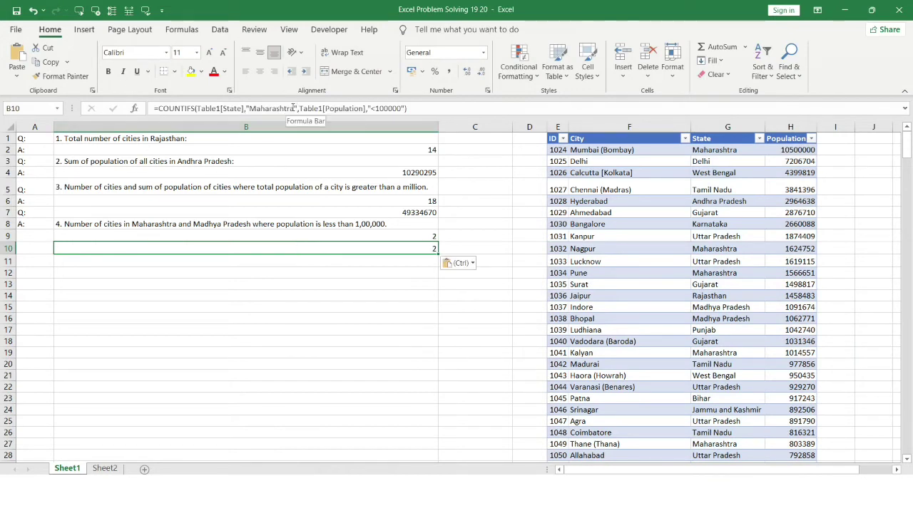
- Change B10's state criterion to "Madhya Pradesh", returning 4
{"action": "left_click", "coordinate": [293, 107]}
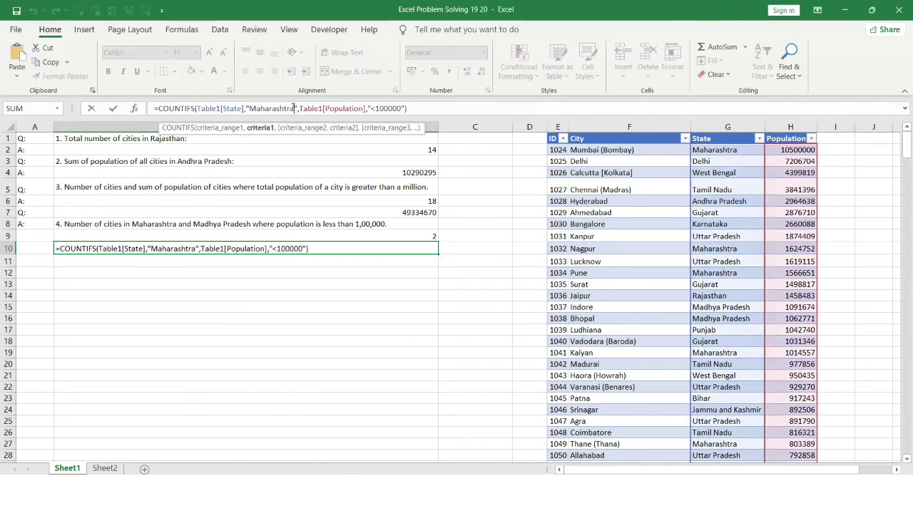
{"action": "key", "text": "BackSpace"}
{"action": "key", "text": "BackSpace"}
{"action": "key", "text": "BackSpace"}
{"action": "key", "text": "BackSpace"}
{"action": "key", "text": "BackSpace"}
{"action": "key", "text": "BackSpace"}
{"action": "key", "text": "BackSpace"}
{"action": "key", "text": "BackSpace"}
{"action": "key", "text": "BackSpace"}
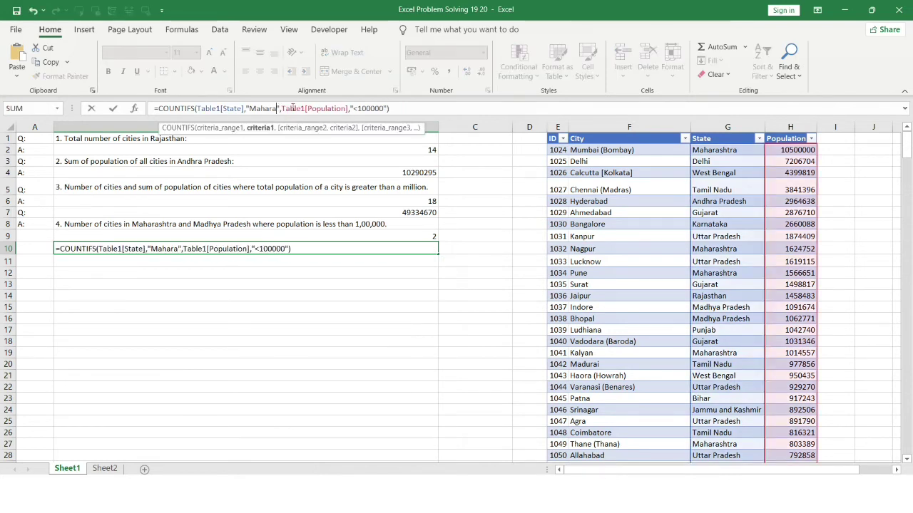
{"action": "type", "text": "dhya "}
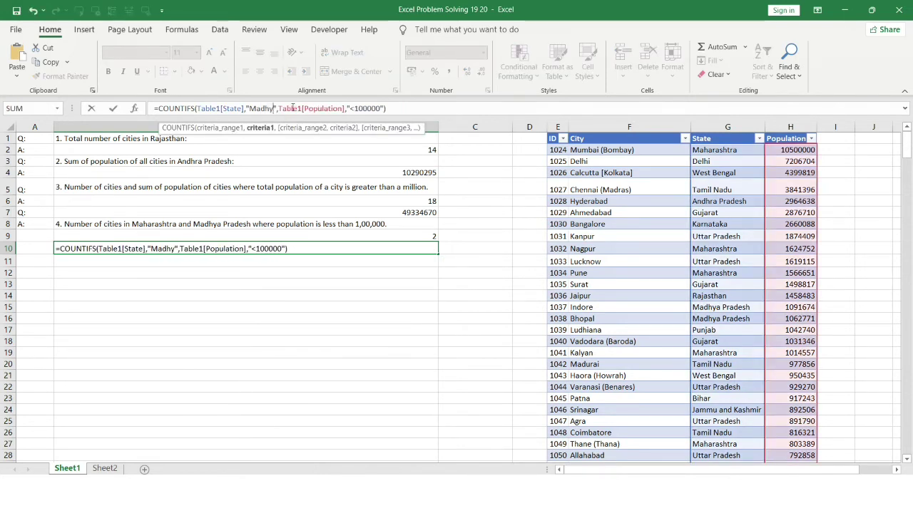
{"action": "type", "text": "Prades"}
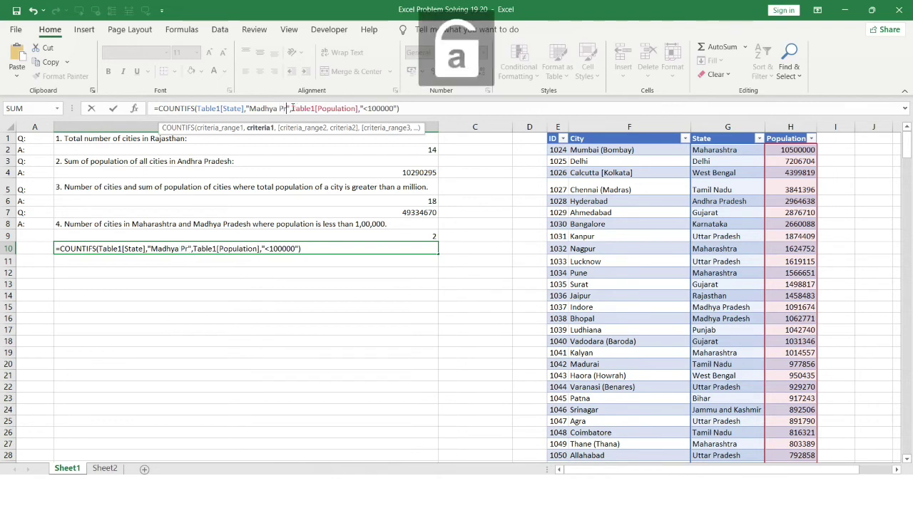
{"action": "type", "text": "h"}
{"action": "key", "text": "Return"}
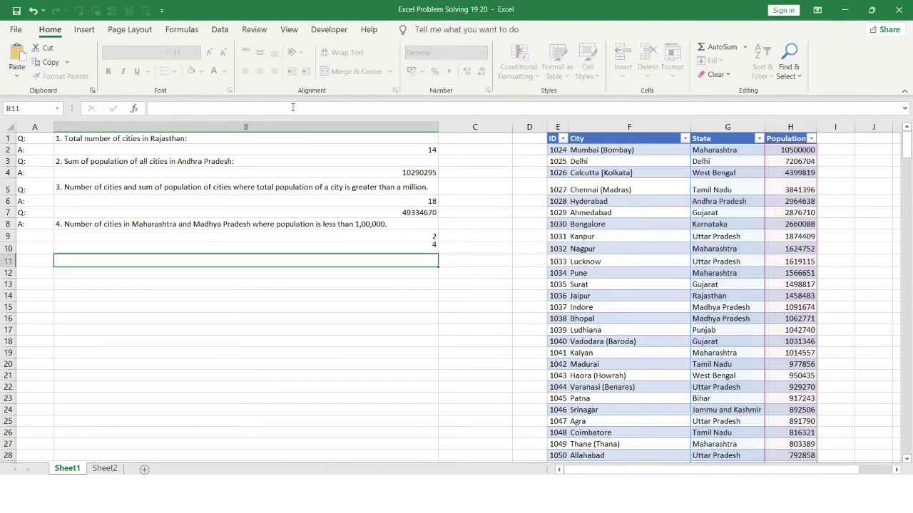
{"action": "left_click", "coordinate": [345, 245]}
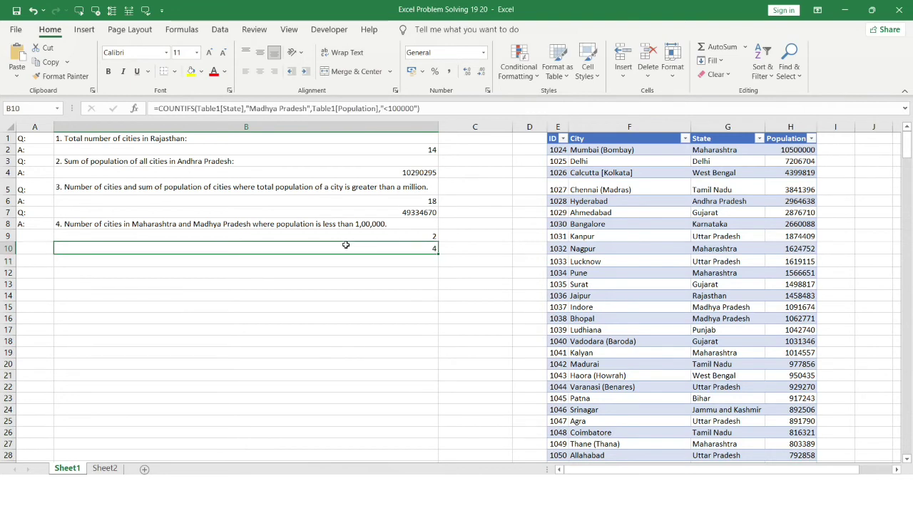
{"action": "key", "text": "Return"}
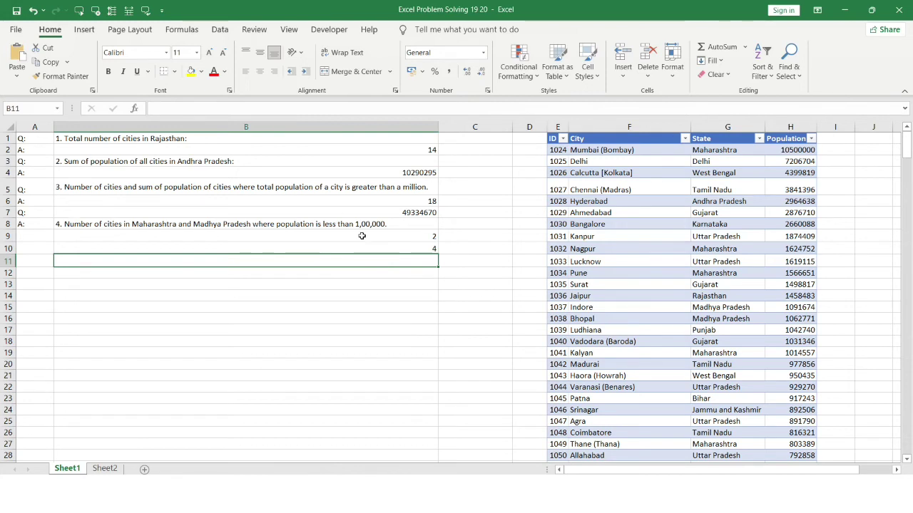
- Enter =SUM(B9:B10) in B11, giving 6, and compare it with the two counts
{"action": "type", "text": "=sum("}
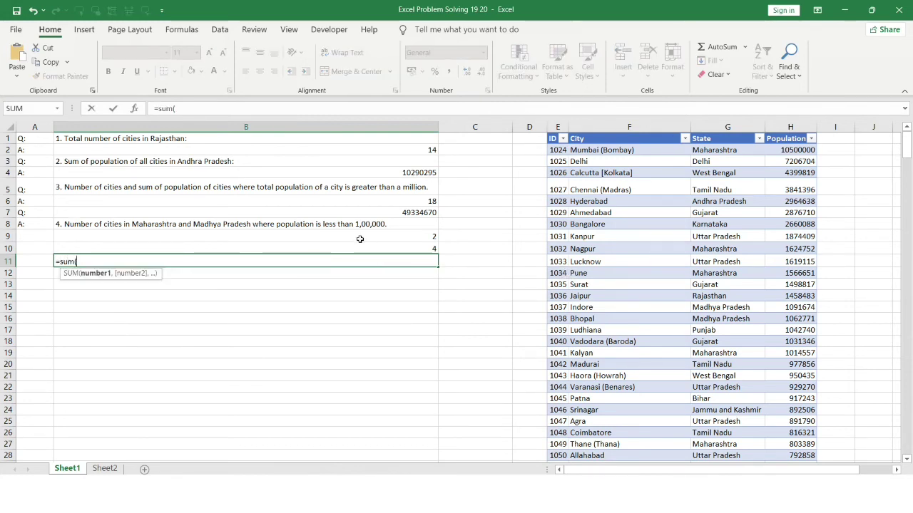
{"action": "left_click_drag", "start_coordinate": [360, 239], "coordinate": [362, 248]}
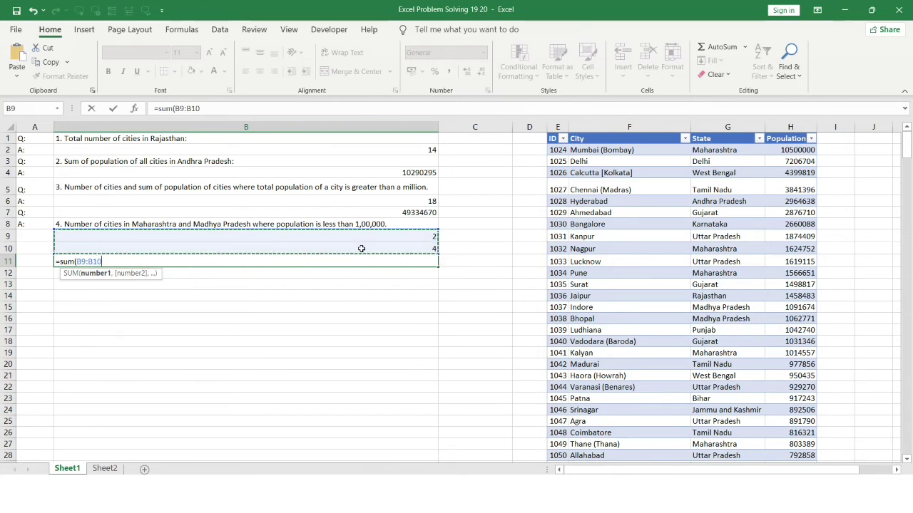
{"action": "type", "text": ")"}
{"action": "key", "text": "Return"}
{"action": "left_click", "coordinate": [375, 259]}
{"action": "left_click_drag", "start_coordinate": [363, 235], "coordinate": [362, 249]}
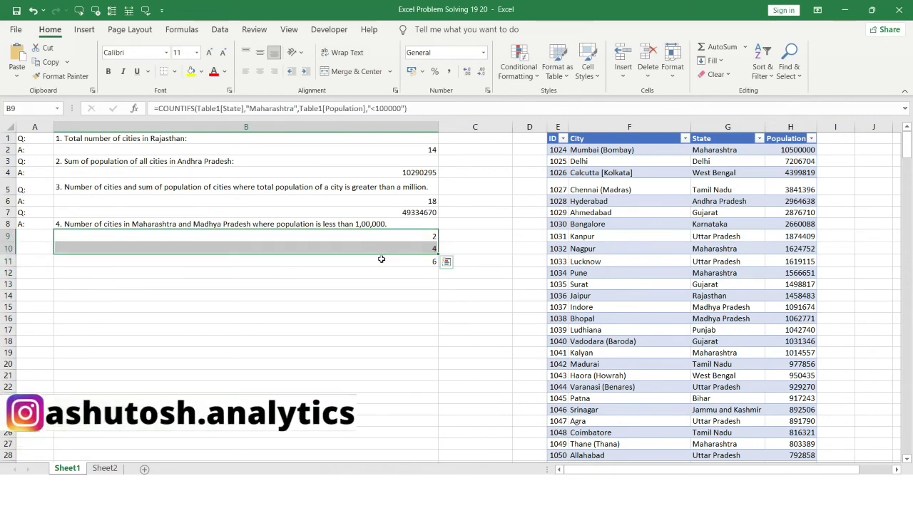
{"action": "left_click", "coordinate": [382, 259]}
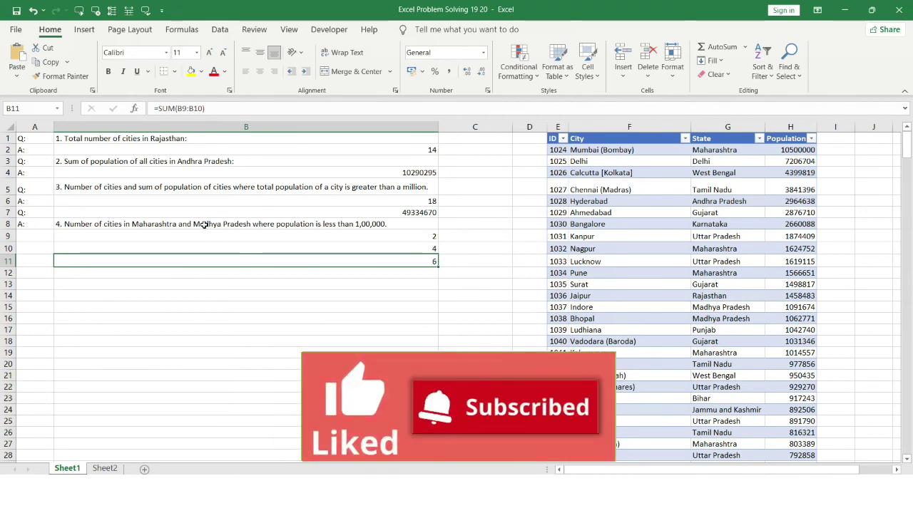
{"action": "left_click", "coordinate": [262, 293]}
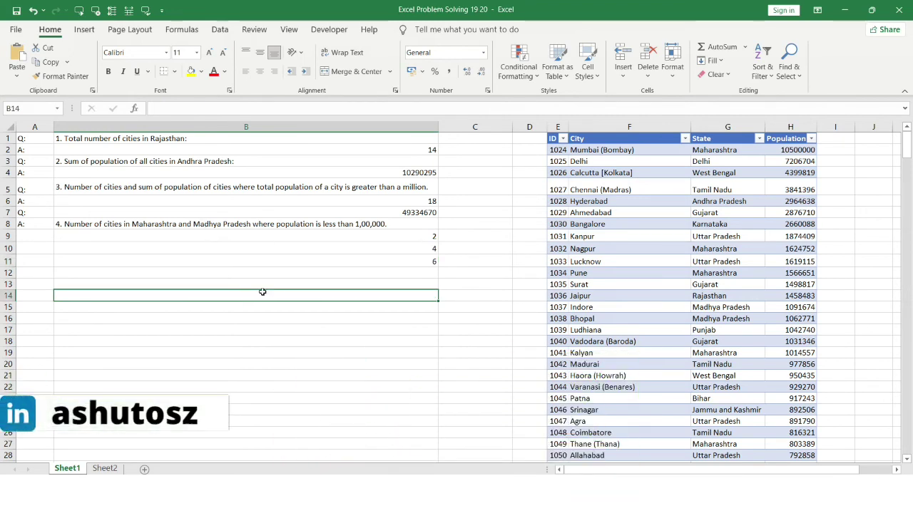